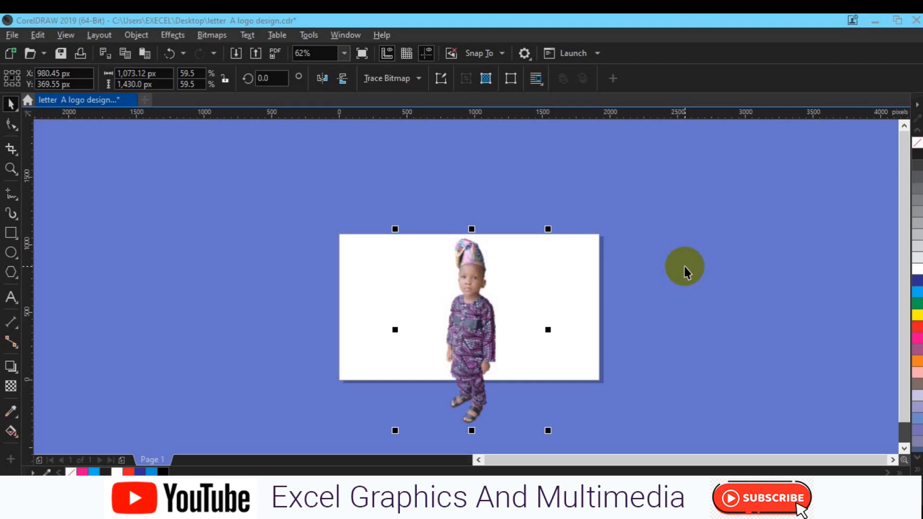
Scale the boy's photo to 77%, and use the Shape tool to crop away the empty area on its left side.
{"action": "left_click_drag", "start_coordinate": [551, 226], "coordinate": [579, 197]}
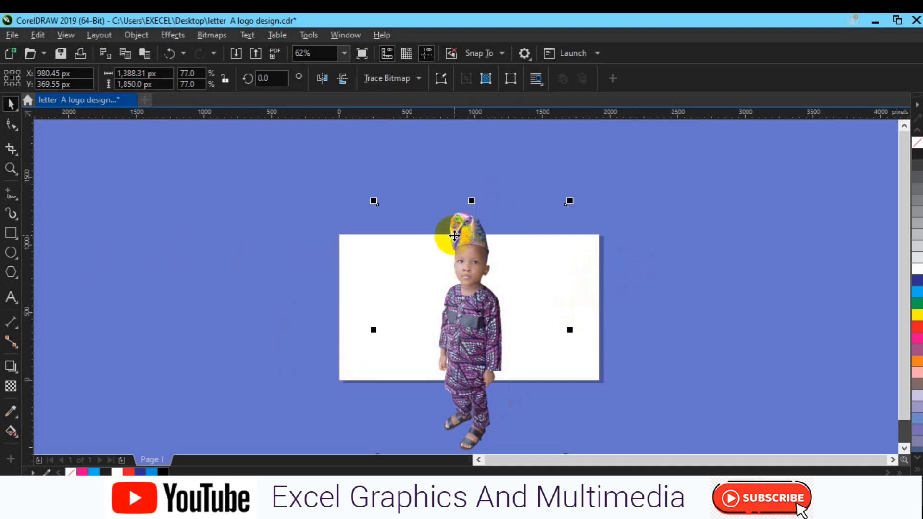
{"action": "left_click", "coordinate": [11, 127]}
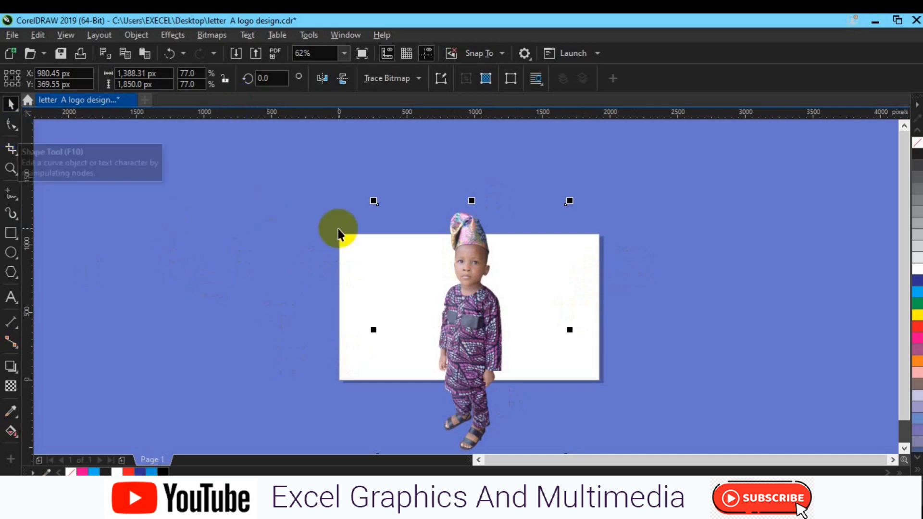
{"action": "left_click", "coordinate": [11, 127]}
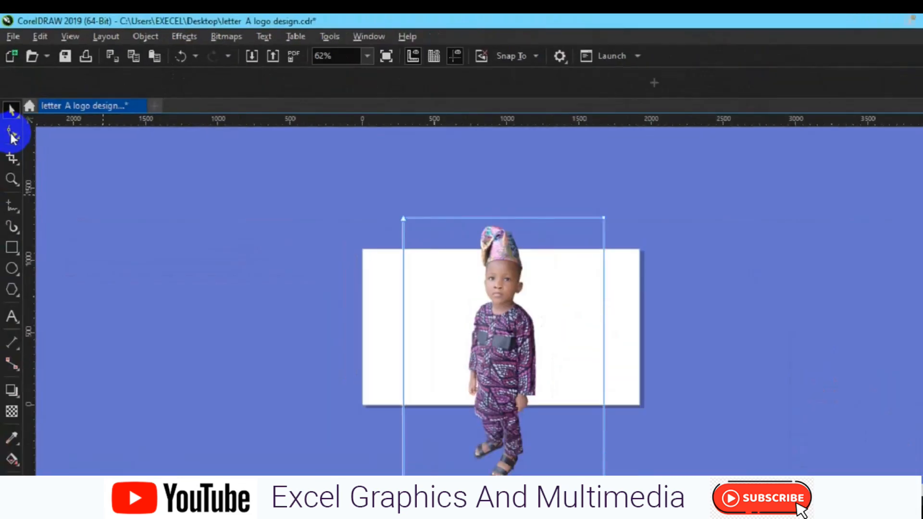
{"action": "key", "text": "F3"}
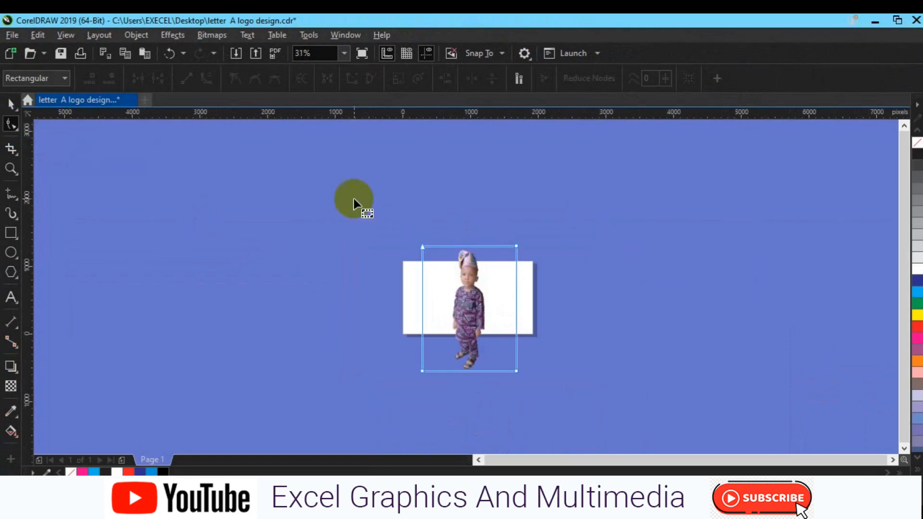
{"action": "left_click_drag", "start_coordinate": [354, 199], "coordinate": [441, 386]}
{"action": "key", "text": "Right"}
{"action": "key", "text": "Right"}
{"action": "key", "text": "Right"}
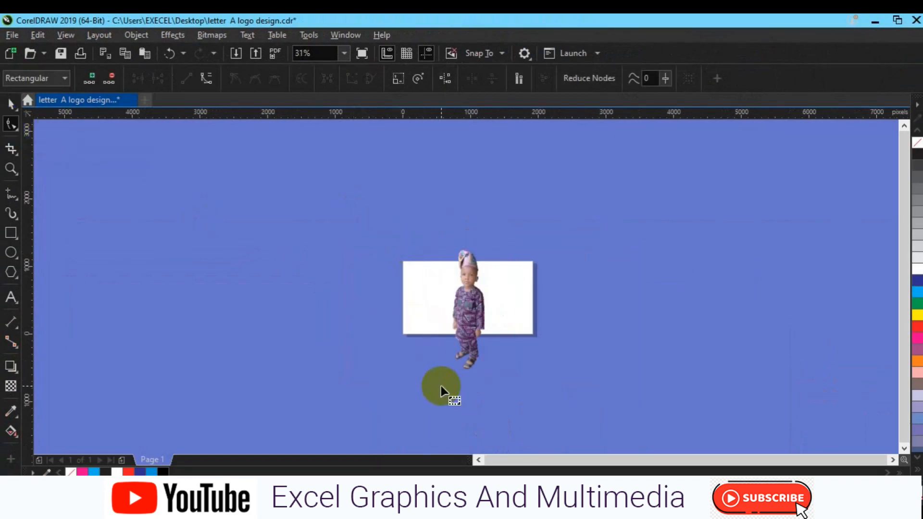
{"action": "key", "text": "Right"}
{"action": "key", "text": "Right"}
{"action": "key", "text": "Right"}
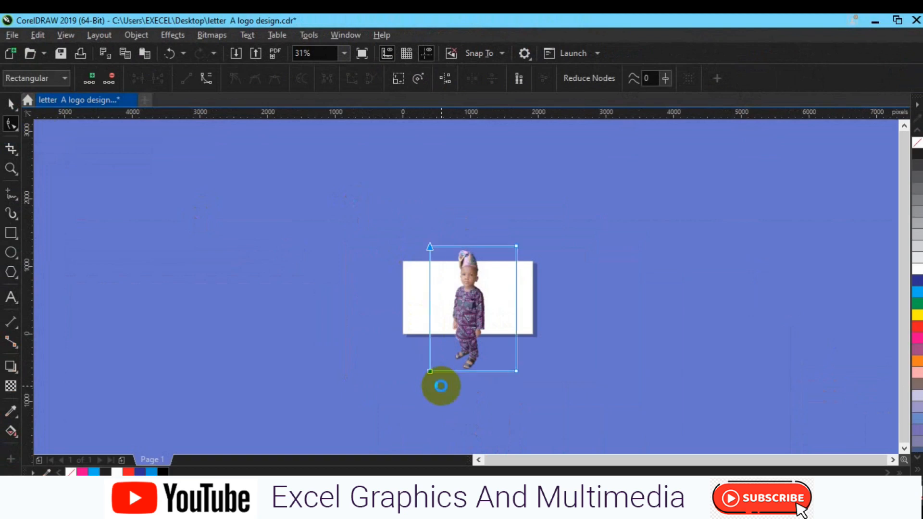
{"action": "key", "text": "Right"}
{"action": "key", "text": "Right"}
{"action": "key", "text": "Right"}
{"action": "key", "text": "Right"}
{"action": "key", "text": "Right"}
{"action": "key", "text": "Right"}
{"action": "key", "text": "Right"}
{"action": "key", "text": "Right"}
{"action": "key", "text": "Right"}
{"action": "key", "text": "Right"}
{"action": "key", "text": "Right"}
Crop away the empty area on the right side of the boy's photo by moving its right nodes inward.
{"action": "left_click_drag", "start_coordinate": [588, 238], "coordinate": [508, 396]}
{"action": "key", "text": "Left"}
{"action": "key", "text": "Left"}
{"action": "key", "text": "Left"}
{"action": "key", "text": "Left"}
{"action": "key", "text": "Left"}
{"action": "key", "text": "Left"}
{"action": "key", "text": "Left"}
{"action": "key", "text": "Left"}
{"action": "key", "text": "Left"}
{"action": "key", "text": "Left"}
{"action": "key", "text": "Left"}
{"action": "key", "text": "Left"}
{"action": "key", "text": "Left"}
{"action": "key", "text": "Left"}
{"action": "key", "text": "Left"}
{"action": "key", "text": "Left"}
{"action": "key", "text": "Left"}
{"action": "key", "text": "Left"}
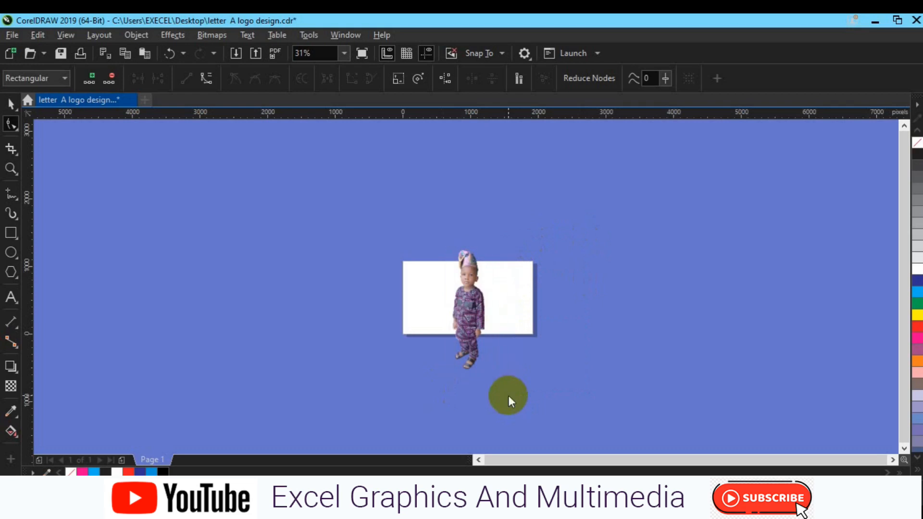
{"action": "key", "text": "space"}
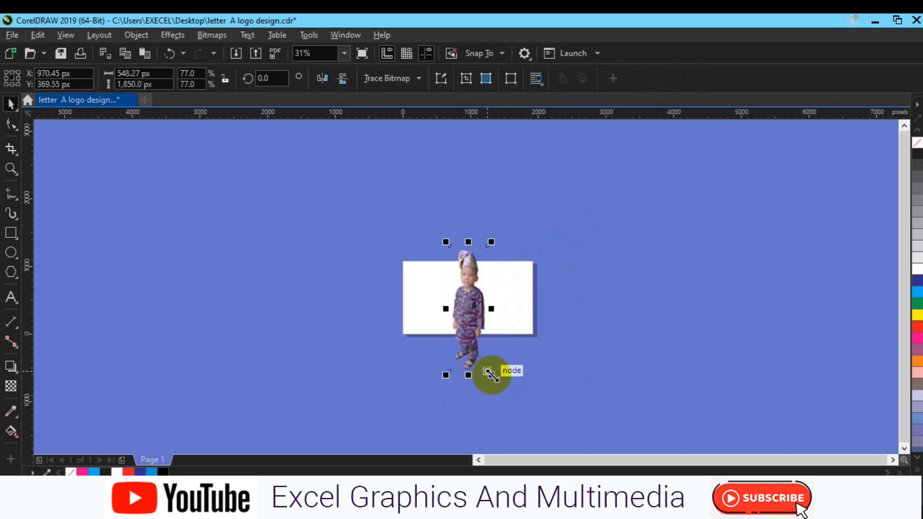
Scale the cropped photo up to 108.4% and centre it on the page.
{"action": "left_click_drag", "start_coordinate": [491, 375], "coordinate": [507, 400]}
{"action": "key", "text": "space"}
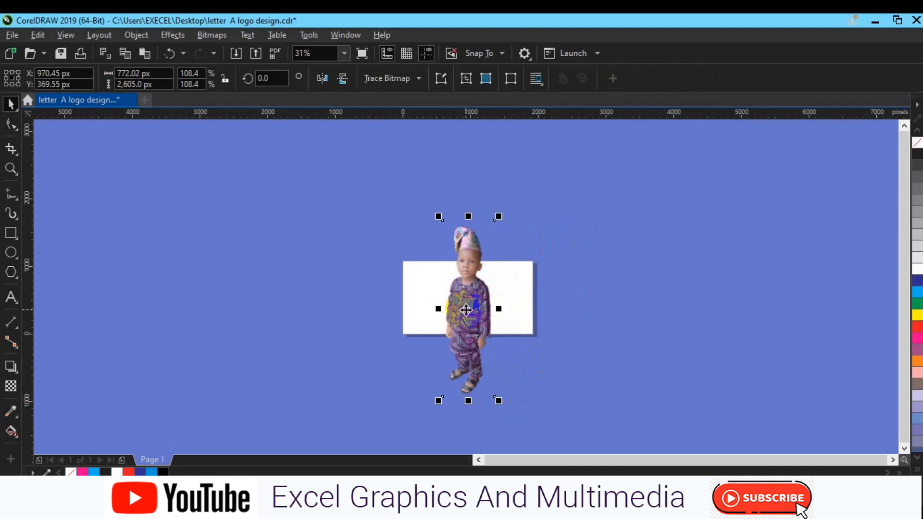
{"action": "left_click", "coordinate": [362, 248]}
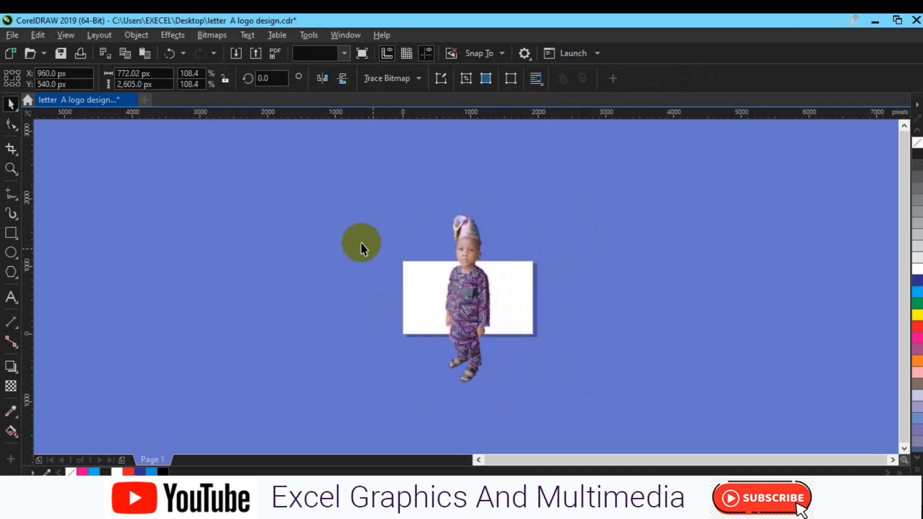
Draw a circle about 1,700 px in diameter overlapping the page's left edge with the Ellipse tool.
{"action": "left_click", "coordinate": [11, 252]}
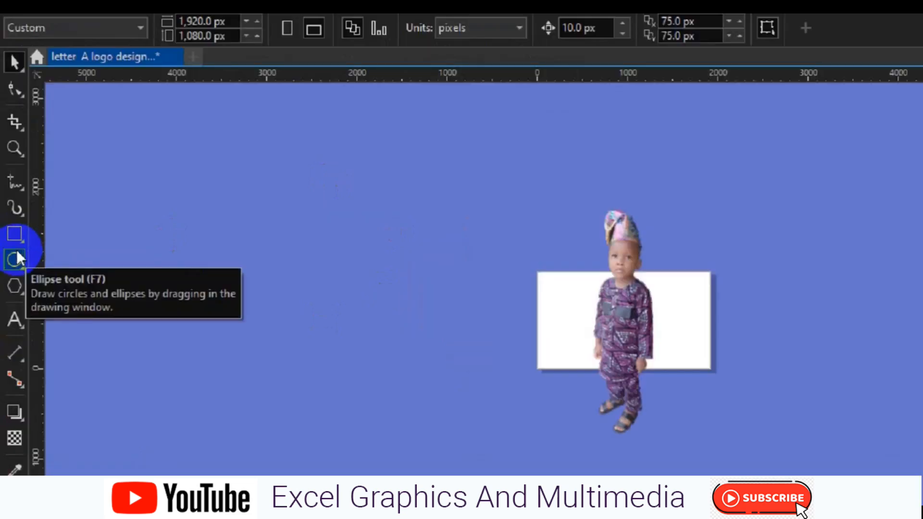
{"action": "left_click", "coordinate": [15, 260]}
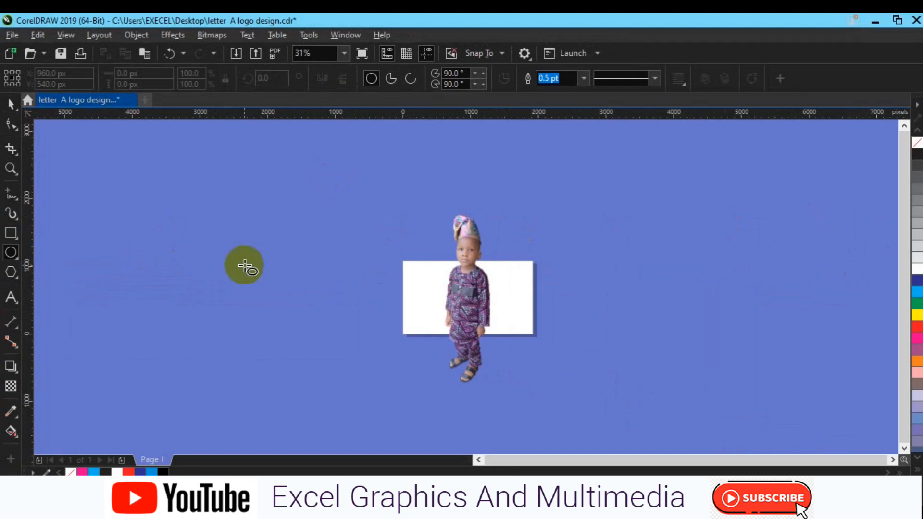
{"action": "left_click_drag", "start_coordinate": [332, 247], "coordinate": [435, 361]}
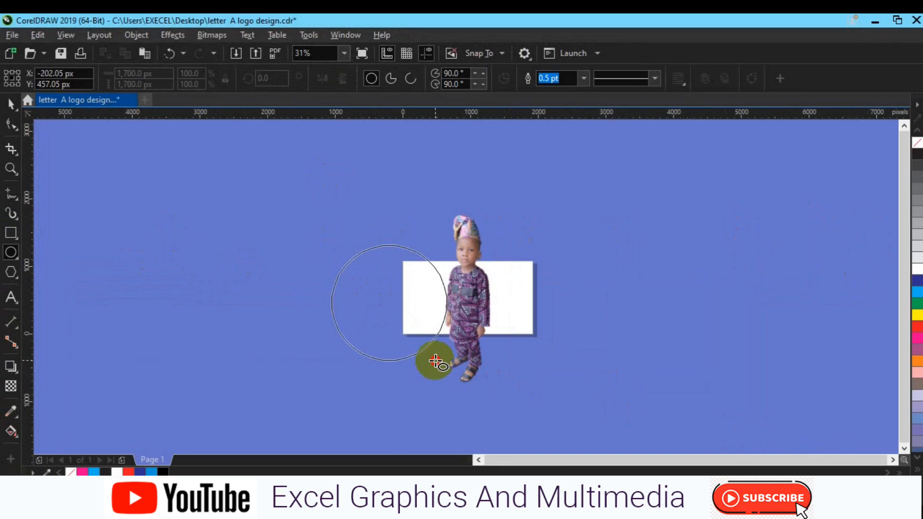
{"action": "left_click_drag", "start_coordinate": [435, 362], "coordinate": [435, 362]}
{"action": "key", "text": "space"}
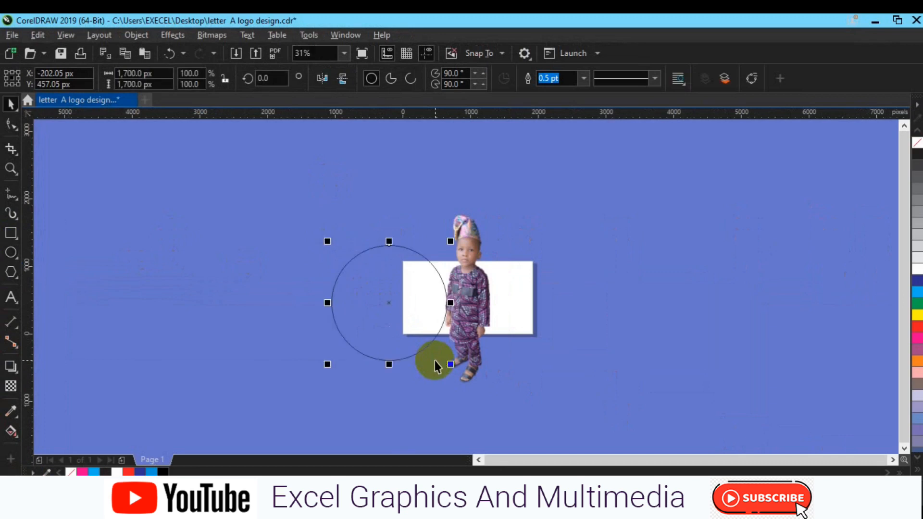
Fill the circle with yellow and set its outline width to None.
{"action": "left_click", "coordinate": [917, 315]}
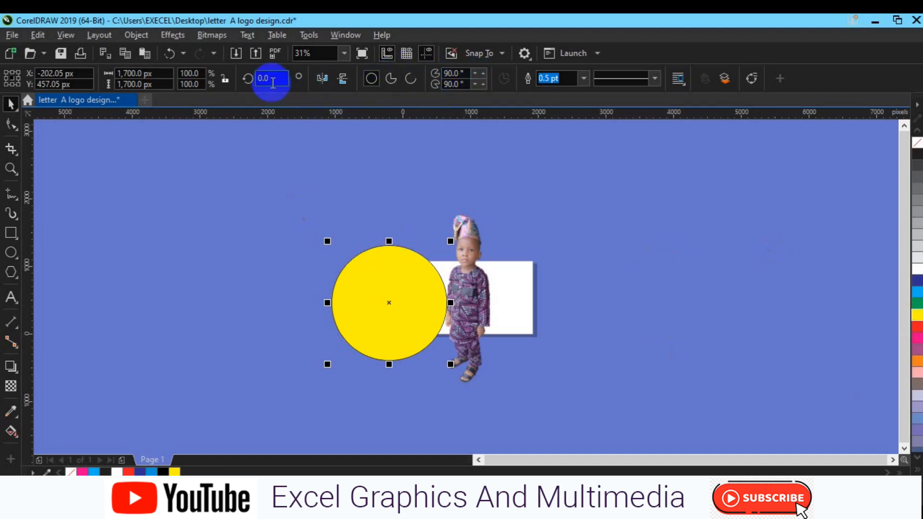
{"action": "left_click", "coordinate": [583, 78]}
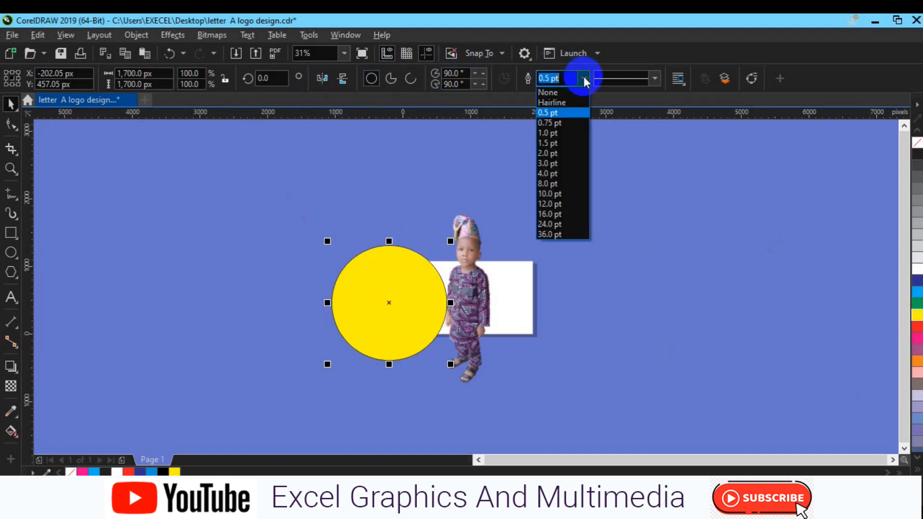
{"action": "left_click", "coordinate": [562, 95]}
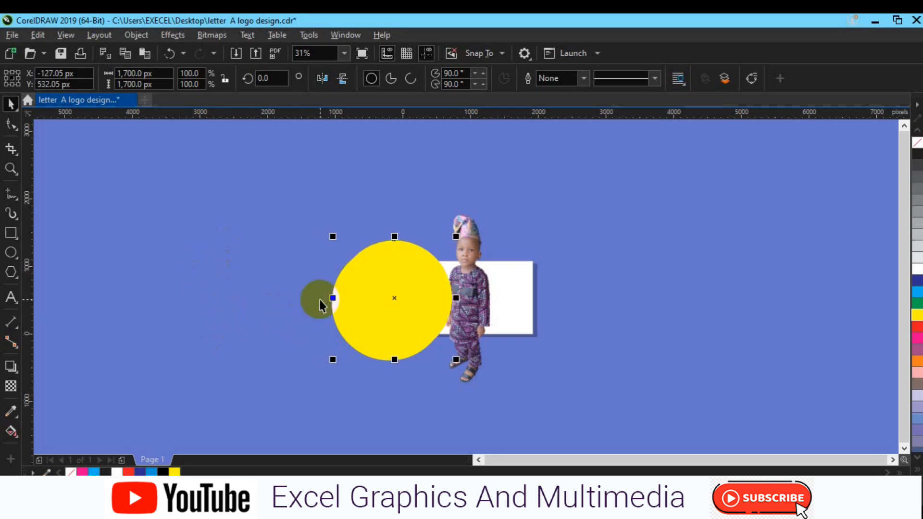
Move a duplicate of the yellow circle well to the left of the page, and scale both circles down to about 1,272 px.
{"action": "left_click", "coordinate": [227, 342]}
{"action": "left_click_drag", "start_coordinate": [227, 341], "coordinate": [132, 308]}
{"action": "left_click", "coordinate": [410, 311]}
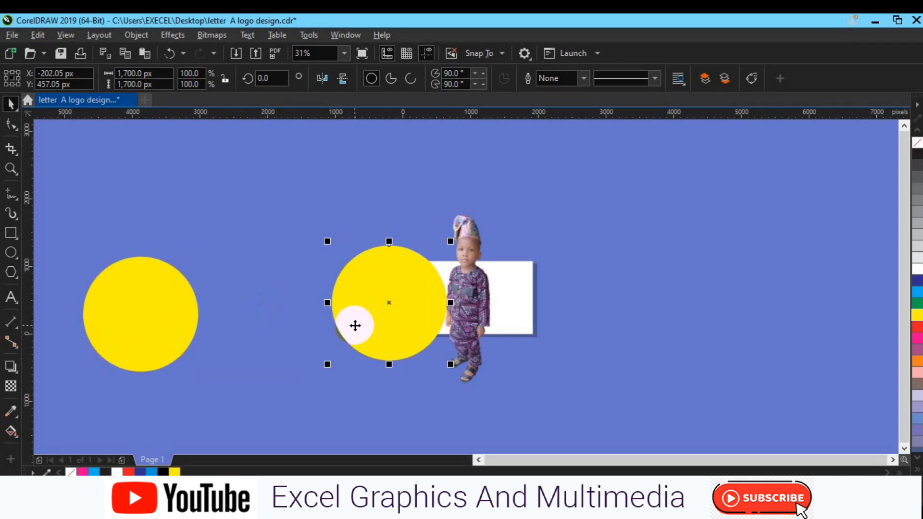
{"action": "left_click", "coordinate": [158, 334], "text": "shift"}
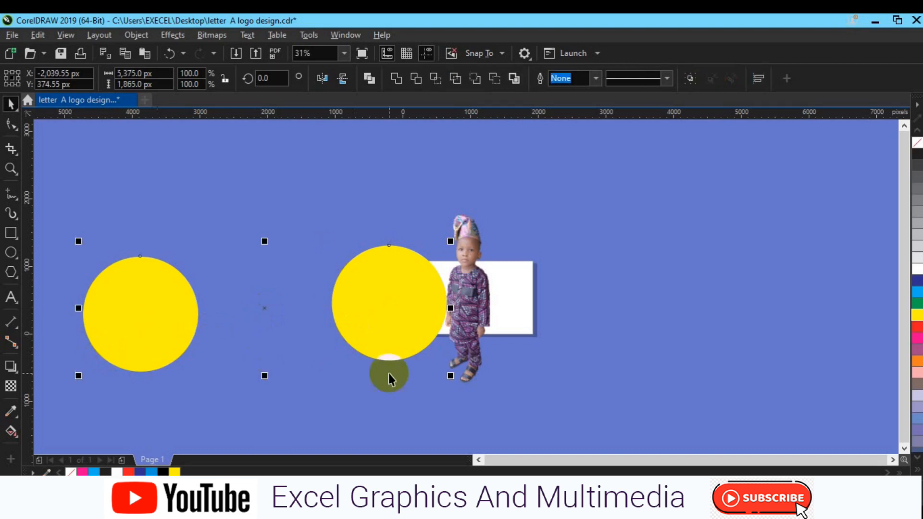
{"action": "left_click_drag", "start_coordinate": [454, 378], "coordinate": [437, 361]}
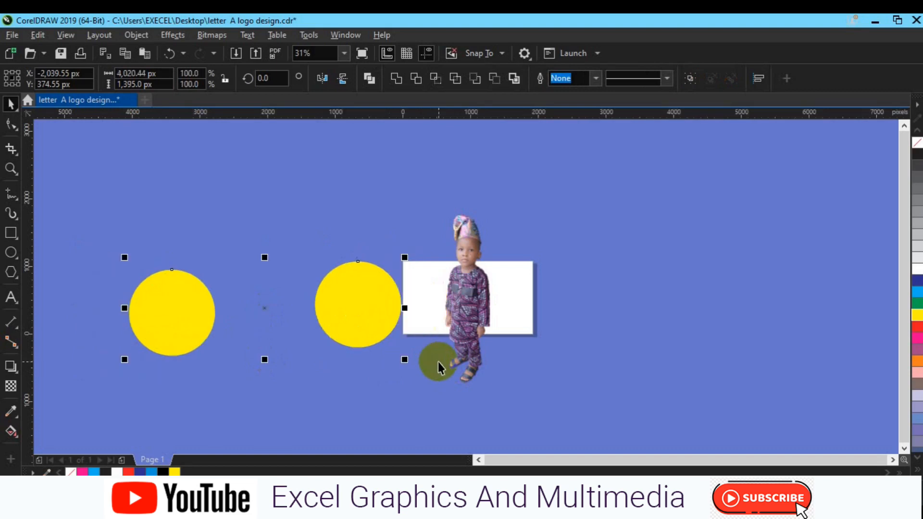
Centre the circle nearest the page on the page, and bring the boy's photo to the front of the page.
{"action": "left_click", "coordinate": [603, 310]}
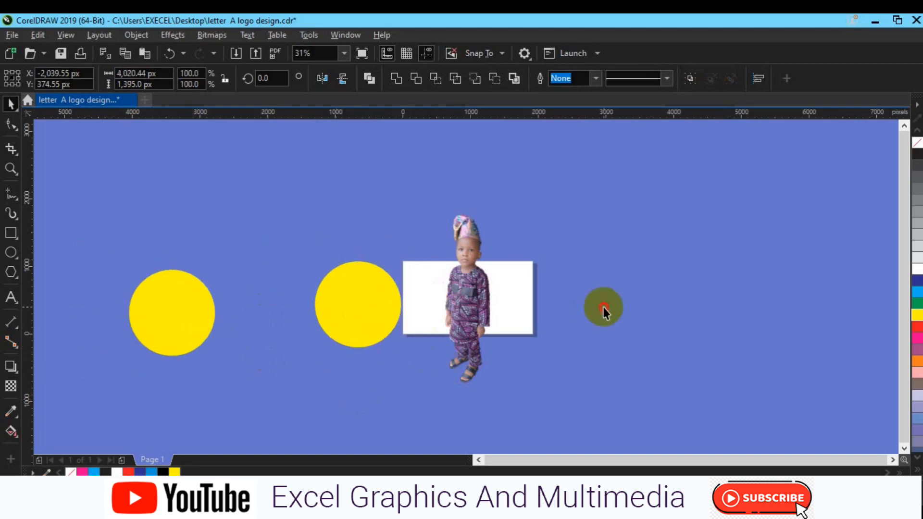
{"action": "left_click", "coordinate": [374, 323]}
{"action": "key", "text": "p"}
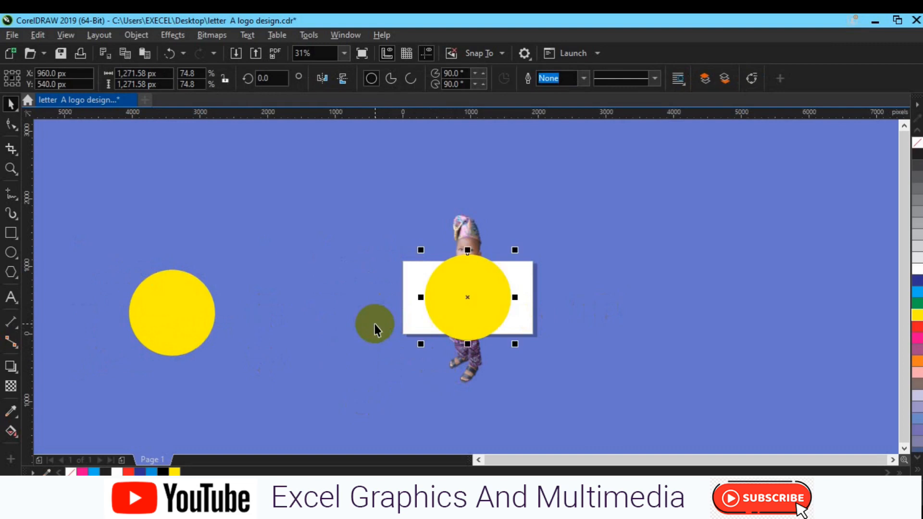
{"action": "left_click", "coordinate": [462, 373]}
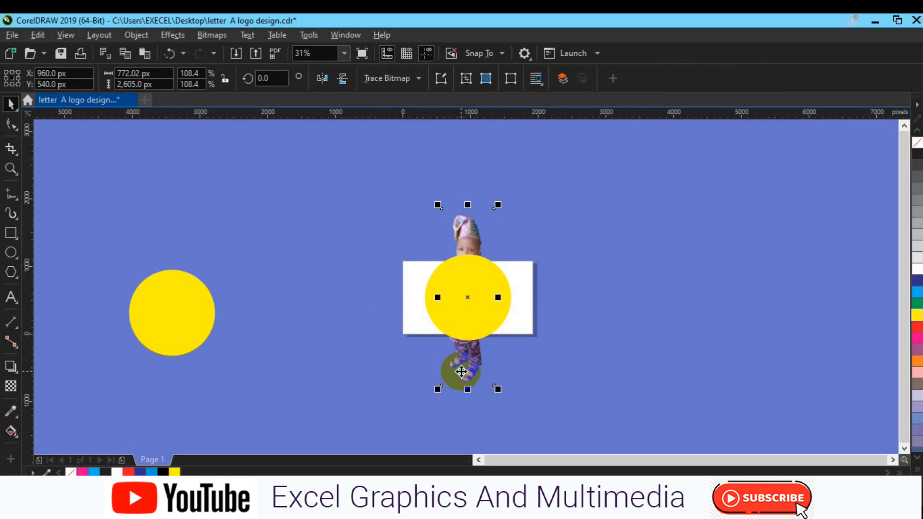
{"action": "right_click", "coordinate": [462, 372]}
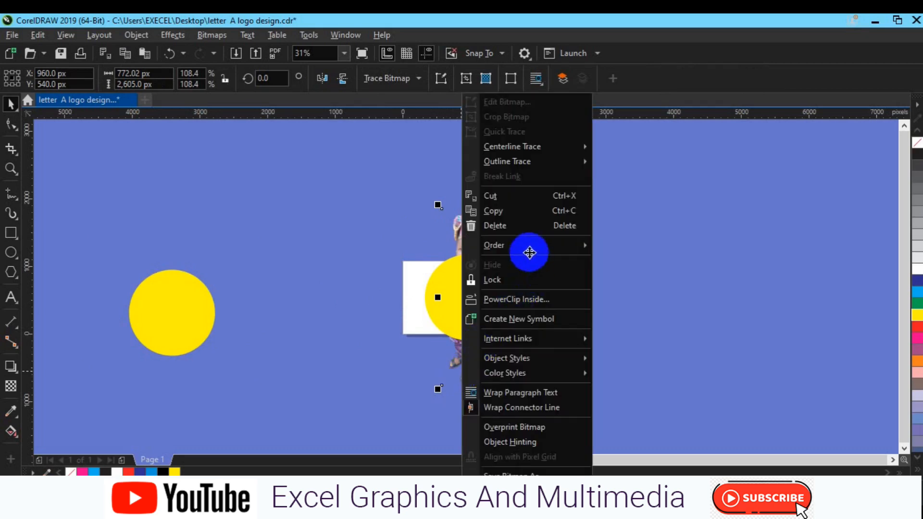
{"action": "mouse_move", "coordinate": [526, 250]}
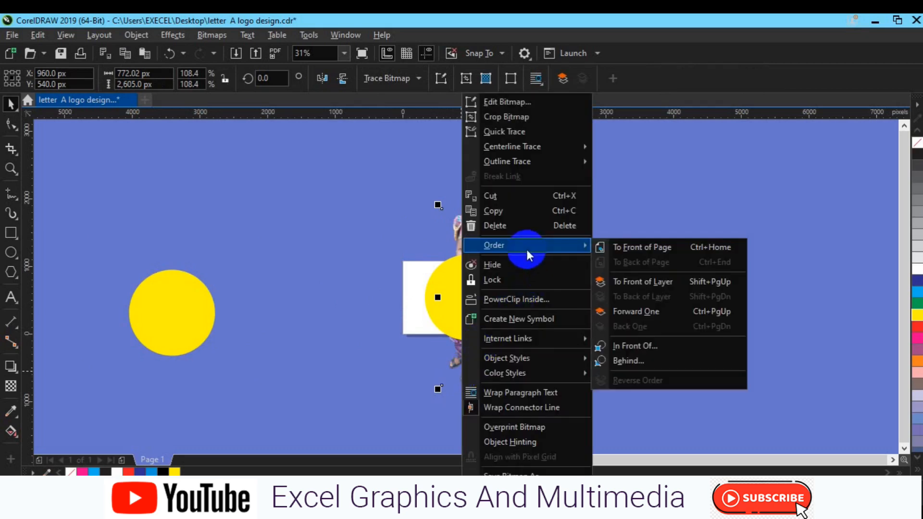
{"action": "left_click", "coordinate": [632, 248]}
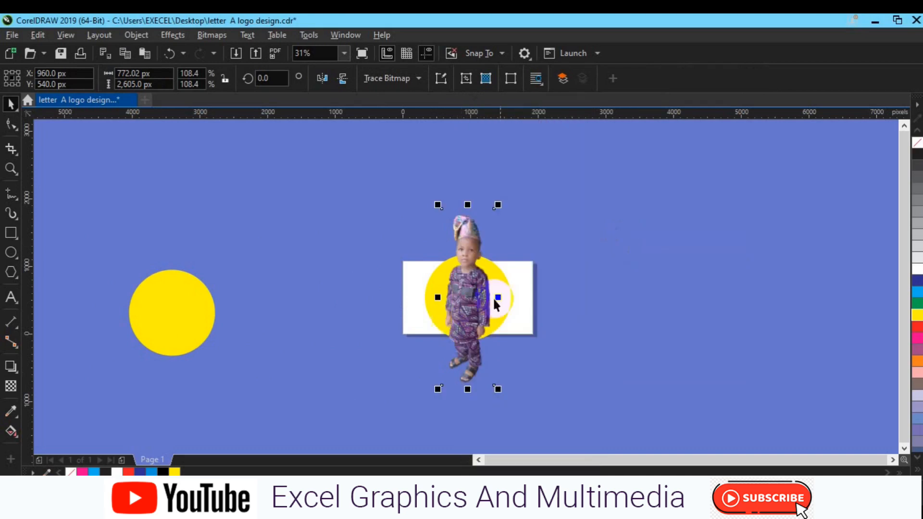
Enlarge the boy's photo to 247.3% and position it so the face sits over the yellow circle.
{"action": "left_click_drag", "start_coordinate": [467, 307], "coordinate": [457, 337]}
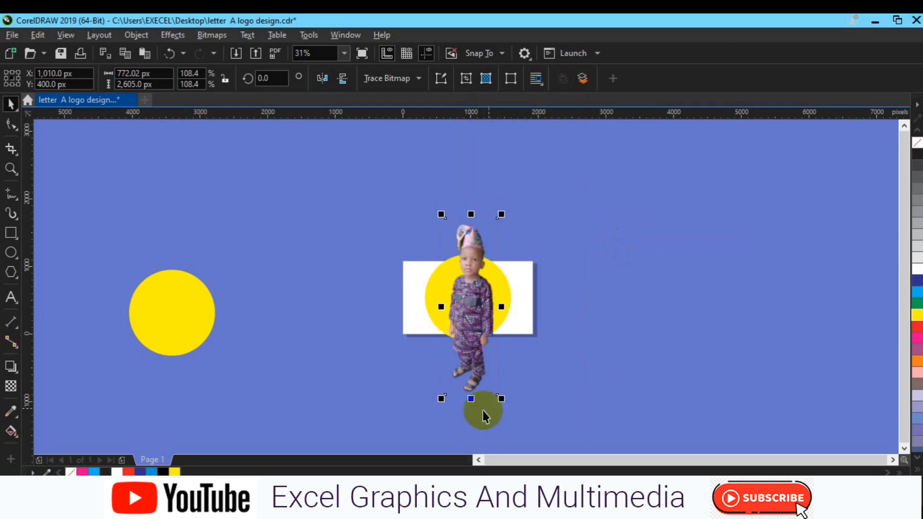
{"action": "left_click_drag", "start_coordinate": [501, 403], "coordinate": [595, 455]}
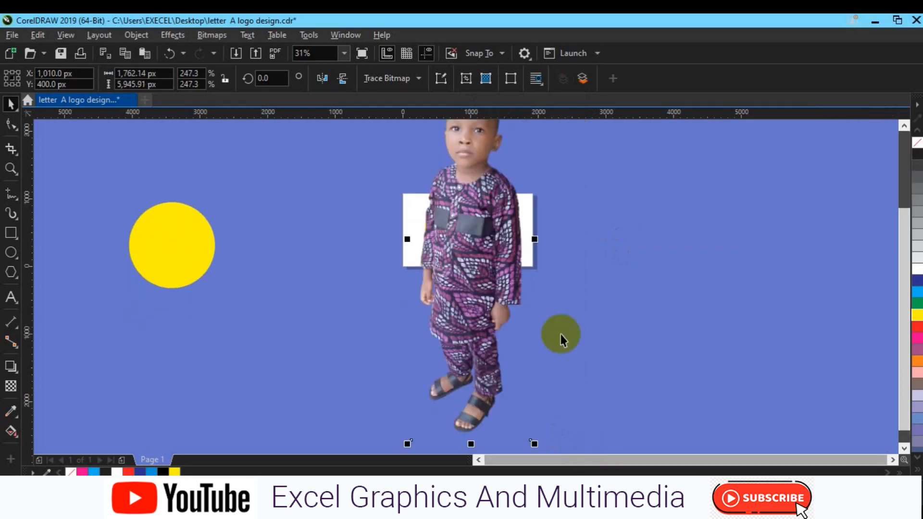
{"action": "left_click_drag", "start_coordinate": [473, 203], "coordinate": [474, 279]}
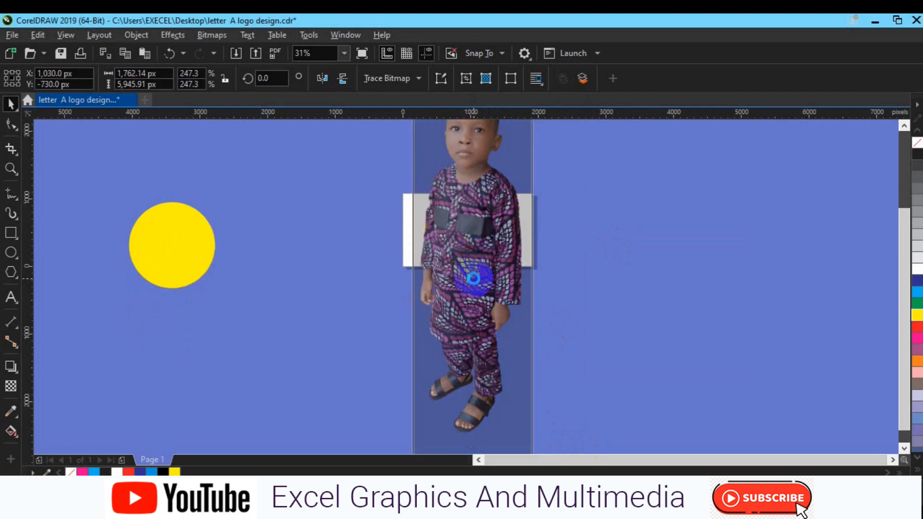
{"action": "left_click_drag", "start_coordinate": [460, 264], "coordinate": [463, 248]}
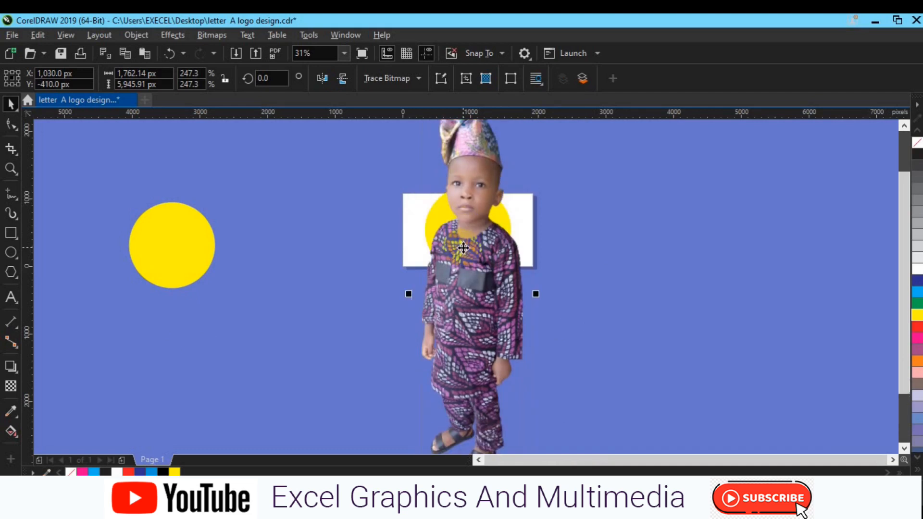
Move the boy's photo toward the right edge of the page and delete the yellow circle on the page.
{"action": "left_click", "coordinate": [579, 247]}
{"action": "left_click", "coordinate": [427, 234]}
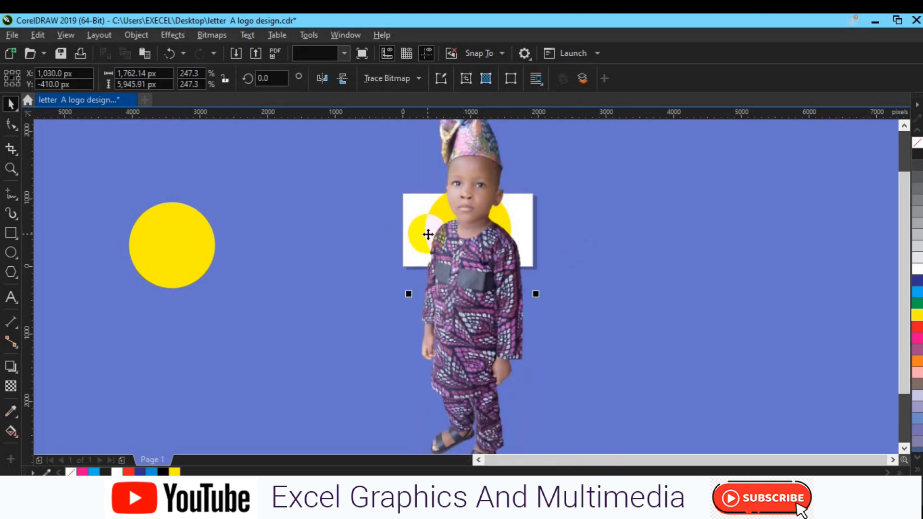
{"action": "left_click_drag", "start_coordinate": [519, 258], "coordinate": [531, 258]}
{"action": "left_click", "coordinate": [456, 236]}
{"action": "key", "text": "Delete"}
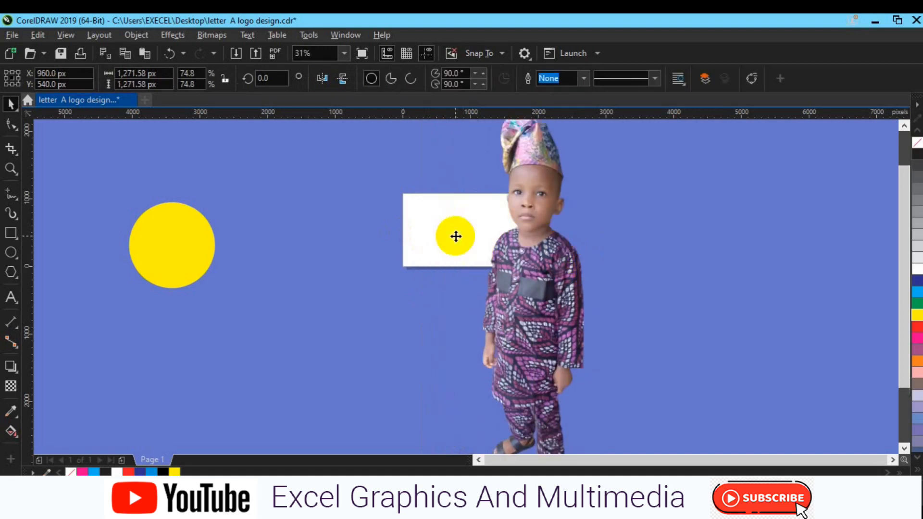
Enlarge the remaining yellow circle to about 1,652 px in diameter and duplicate it.
{"action": "left_click", "coordinate": [198, 253]}
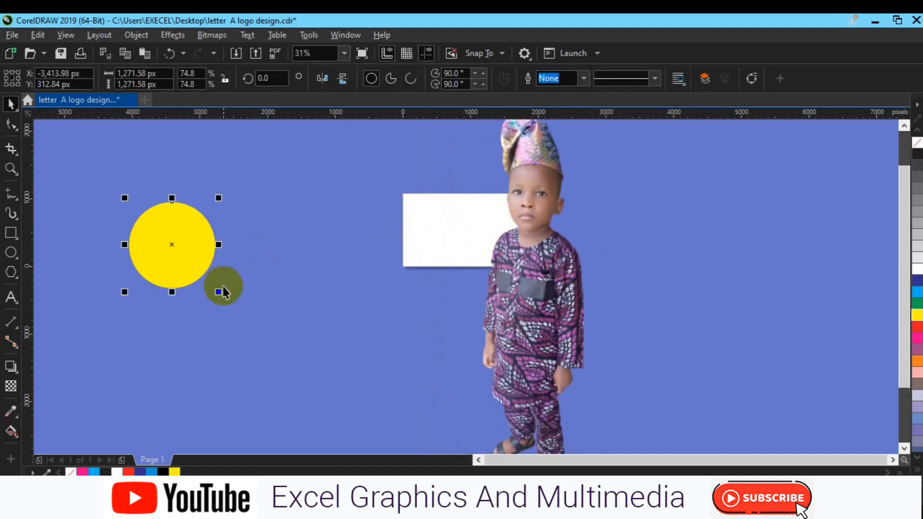
{"action": "left_click_drag", "start_coordinate": [221, 293], "coordinate": [252, 305]}
{"action": "key", "text": "ctrl+d"}
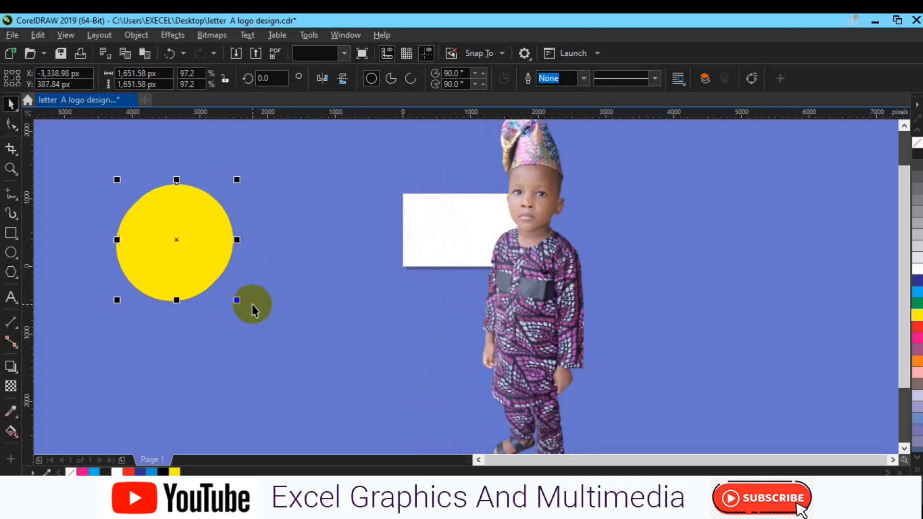
Centre the duplicate circle and the boy's photo on the page.
{"action": "key", "text": "p"}
{"action": "left_click", "coordinate": [555, 344]}
{"action": "key", "text": "p"}
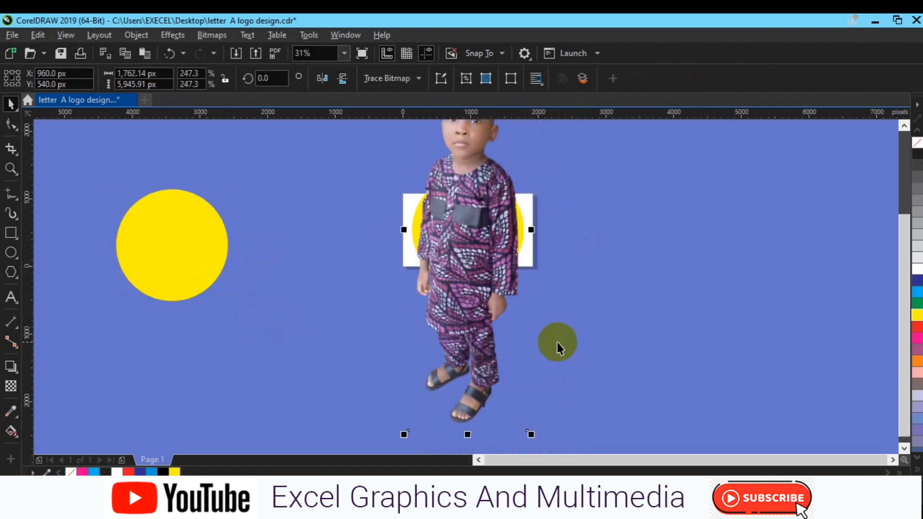
Move the boy's photo straight down to Y -450.04 px so the face lies over the yellow circle.
{"action": "key", "text": "Down"}
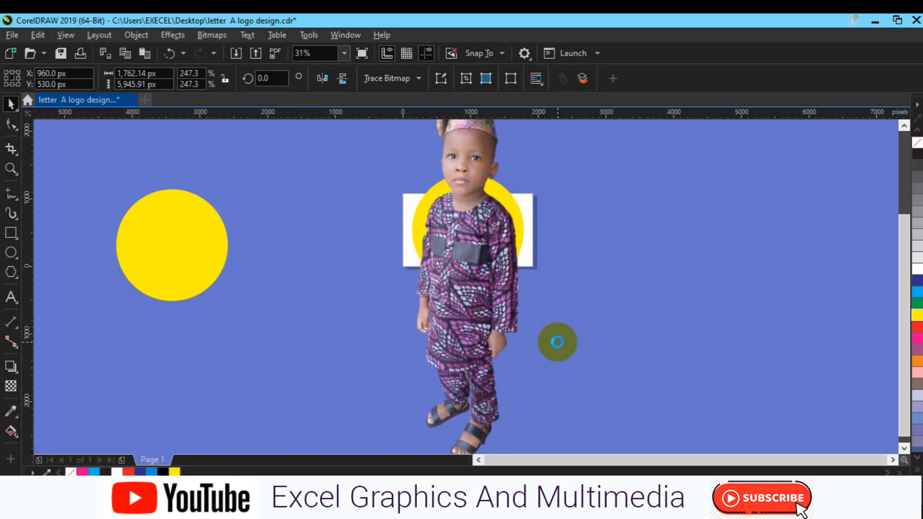
{"action": "key", "text": "Down"}
{"action": "key", "text": "Down"}
{"action": "key", "text": "Down"}
{"action": "key", "text": "Down"}
{"action": "key", "text": "Down"}
{"action": "key", "text": "Down"}
{"action": "key", "text": "Down"}
{"action": "key", "text": "Down"}
{"action": "key", "text": "Down"}
{"action": "key", "text": "Down"}
{"action": "key", "text": "Down"}
{"action": "key", "text": "Down"}
{"action": "key", "text": "Down"}
{"action": "key", "text": "Down"}
{"action": "key", "text": "Down"}
{"action": "key", "text": "Down"}
{"action": "key", "text": "Down"}
{"action": "key", "text": "Down"}
{"action": "key", "text": "Down"}
{"action": "key", "text": "Down"}
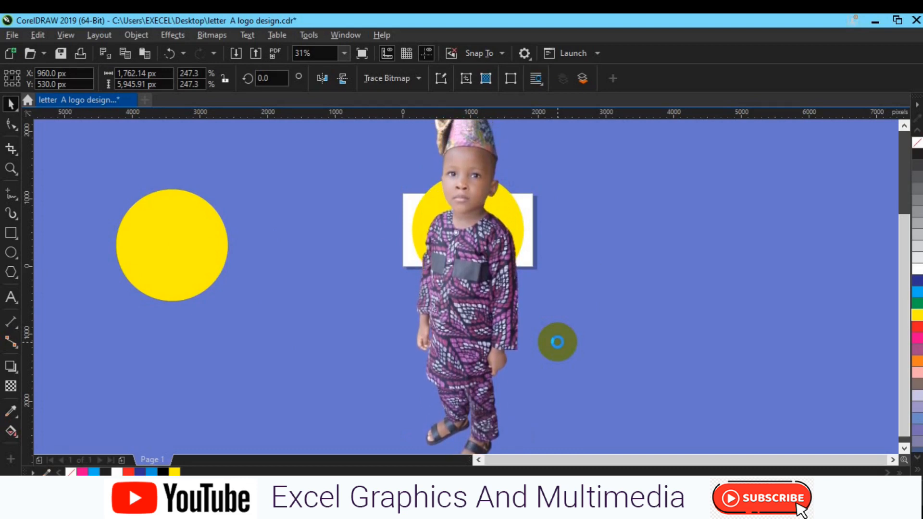
{"action": "key", "text": "Down"}
{"action": "key", "text": "Down"}
{"action": "key", "text": "Down"}
{"action": "key", "text": "Down"}
{"action": "key", "text": "Down"}
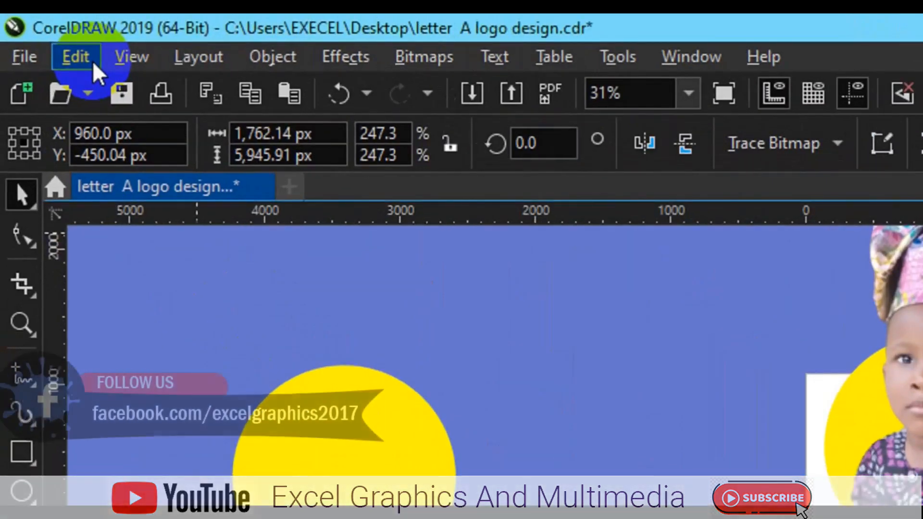
Copy the boy's photo to the clipboard.
{"action": "left_click", "coordinate": [93, 64]}
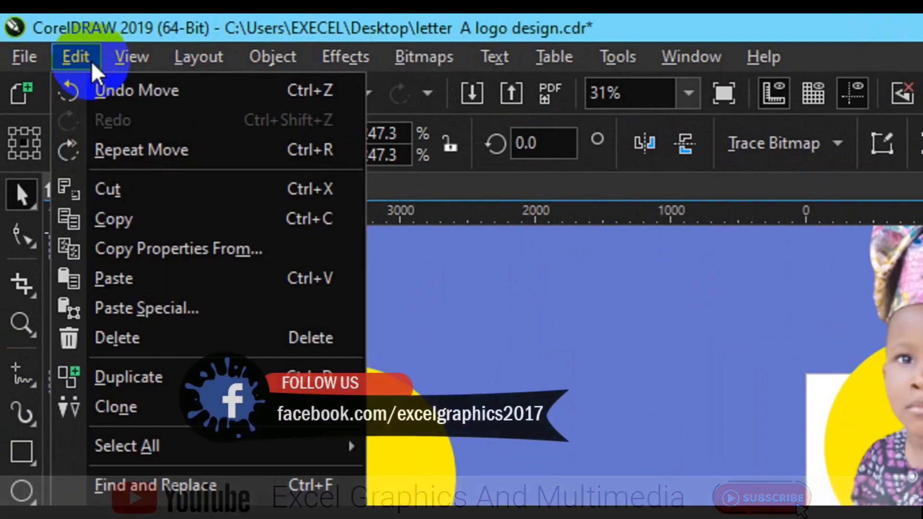
{"action": "left_click", "coordinate": [139, 220]}
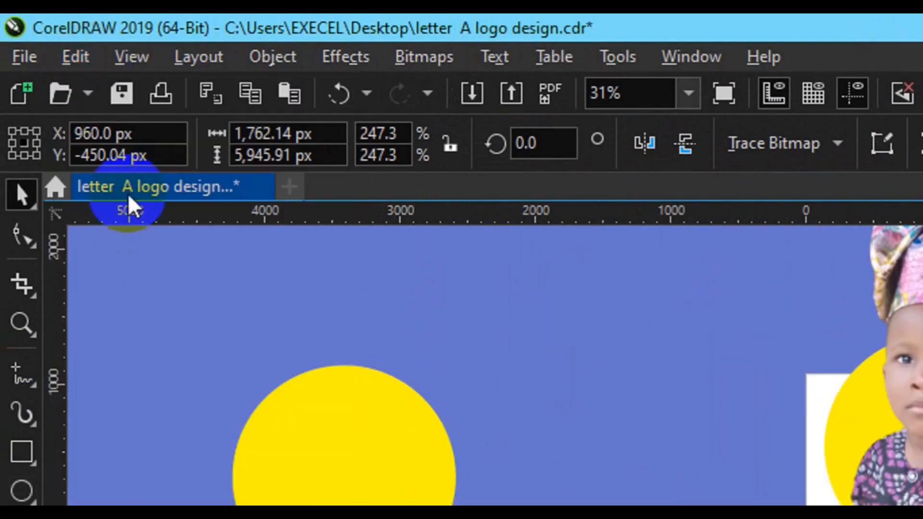
{"action": "left_click", "coordinate": [77, 60]}
{"action": "left_click", "coordinate": [127, 225]}
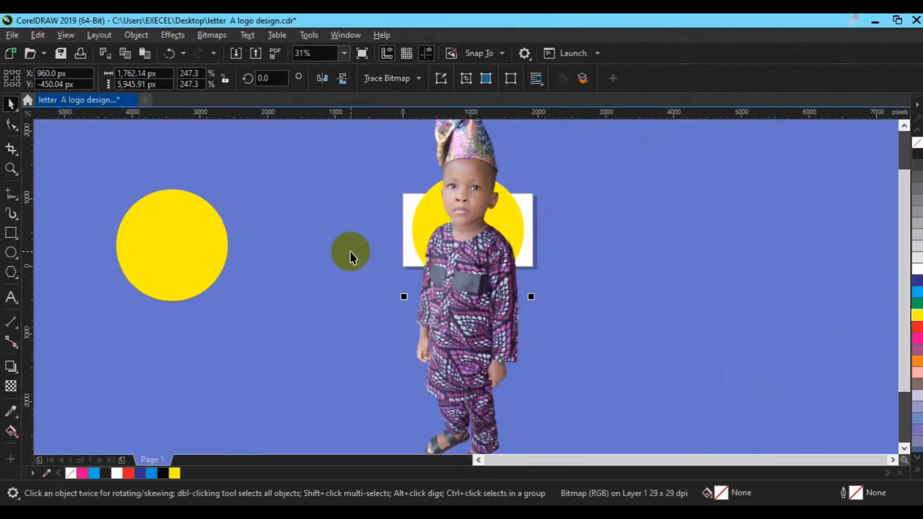
Shift the boy's photo sideways to X 2,050 px and PowerClip it inside the yellow circle on the page.
{"action": "left_click_drag", "start_coordinate": [350, 252], "coordinate": [436, 282]}
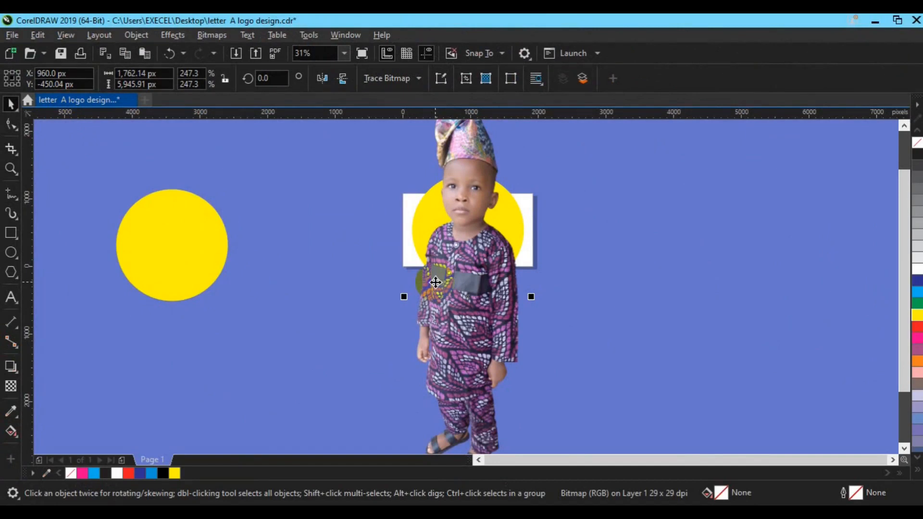
{"action": "left_click_drag", "start_coordinate": [435, 282], "coordinate": [258, 209]}
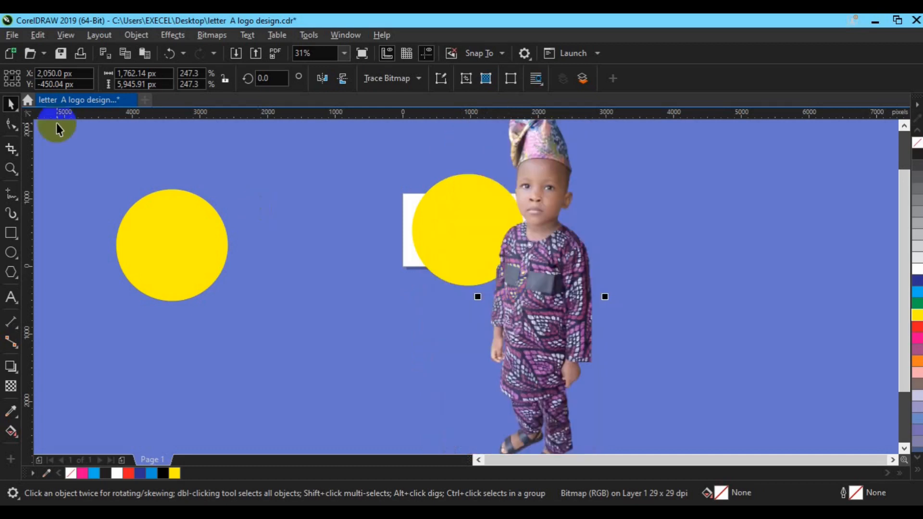
{"action": "left_click", "coordinate": [137, 34]}
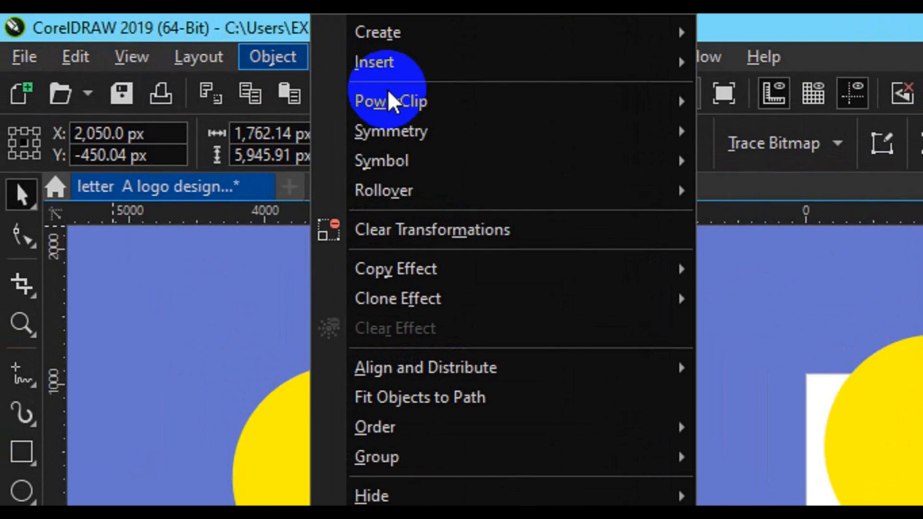
{"action": "mouse_move", "coordinate": [391, 91]}
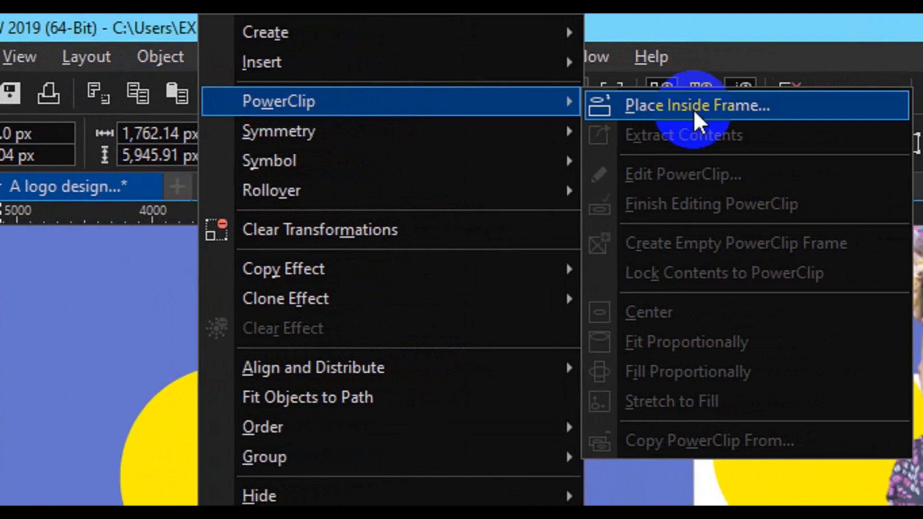
{"action": "left_click", "coordinate": [693, 110]}
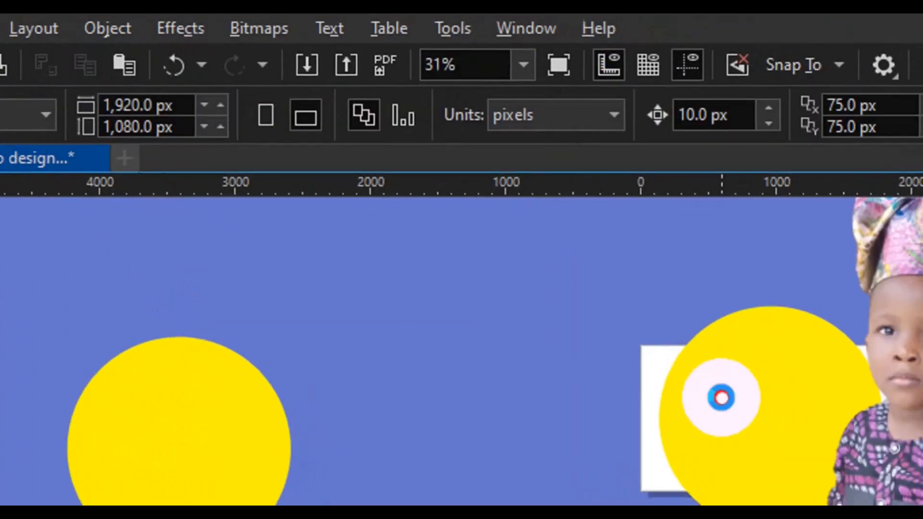
{"action": "left_click", "coordinate": [737, 411]}
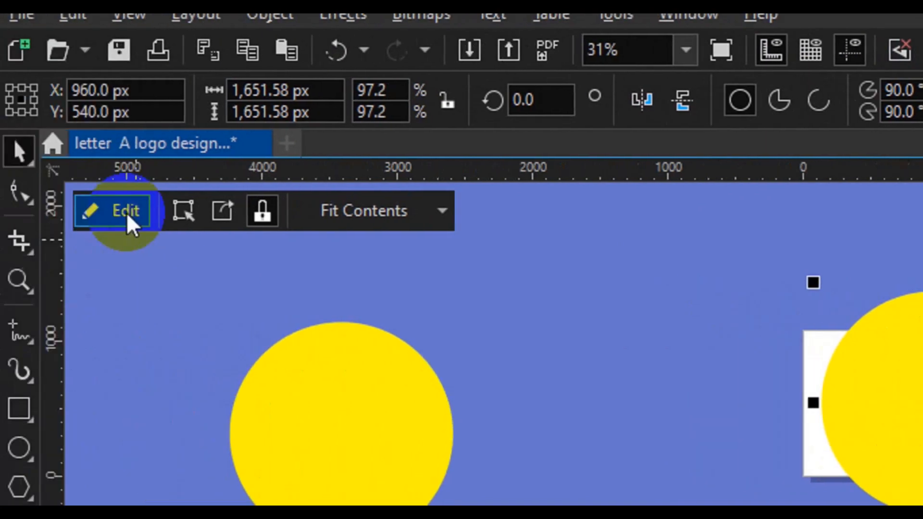
Edit the PowerClip contents, moving the boy's photo to about X 990 px inside the circle, and finish editing.
{"action": "left_click", "coordinate": [128, 214]}
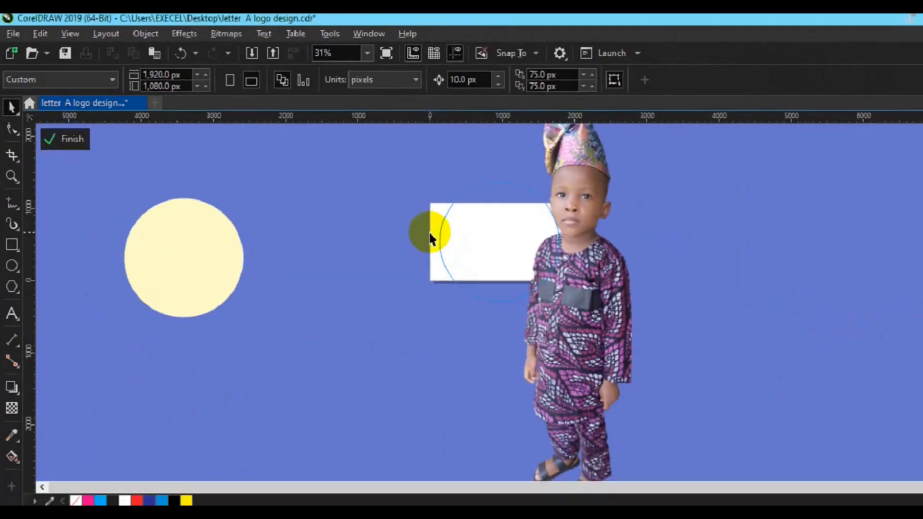
{"action": "left_click", "coordinate": [751, 373]}
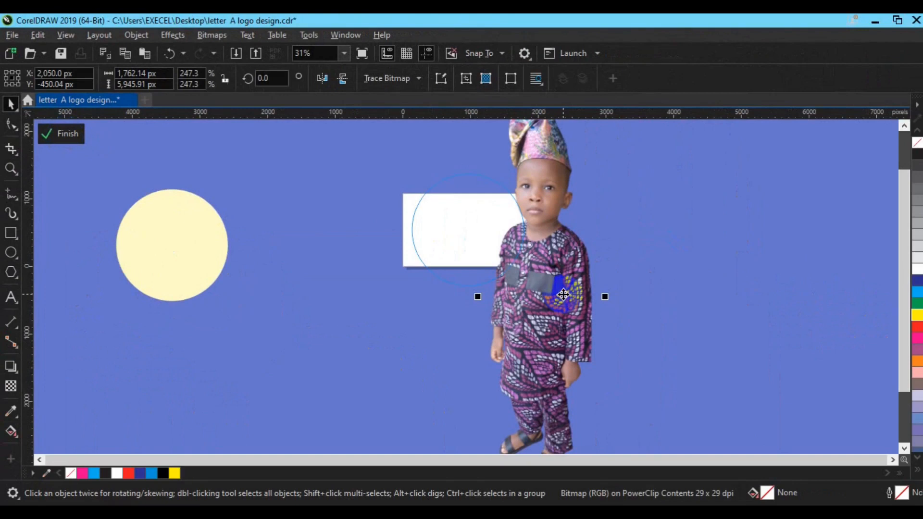
{"action": "left_click_drag", "start_coordinate": [564, 294], "coordinate": [500, 296]}
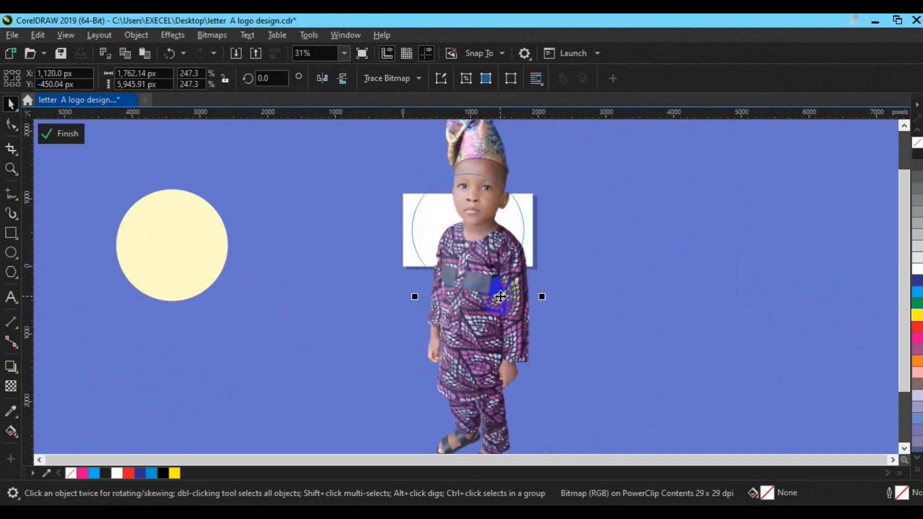
{"action": "key", "text": "Left"}
{"action": "key", "text": "Left"}
{"action": "key", "text": "Left"}
{"action": "key", "text": "Left"}
{"action": "key", "text": "Left"}
{"action": "key", "text": "Left"}
{"action": "key", "text": "Left"}
{"action": "key", "text": "Left"}
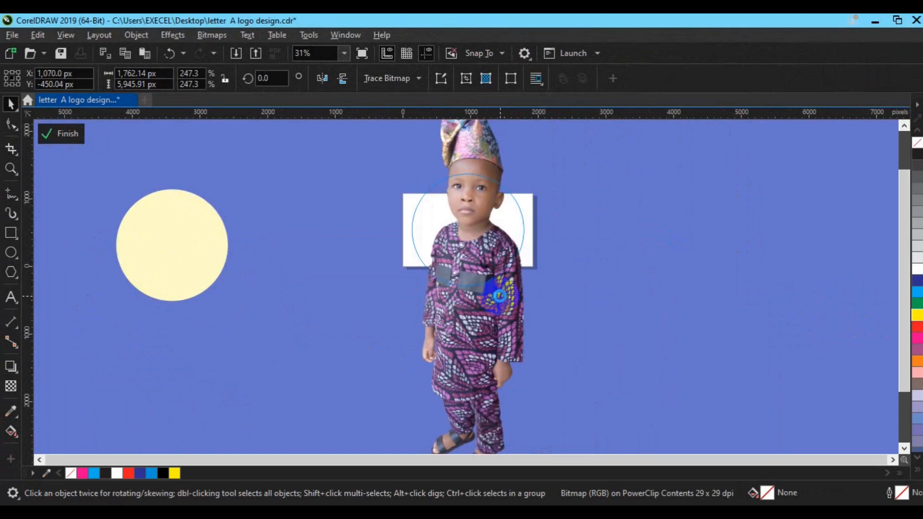
{"action": "key", "text": "Left"}
{"action": "key", "text": "Left"}
{"action": "key", "text": "Left"}
{"action": "key", "text": "Left"}
{"action": "key", "text": "Left"}
{"action": "key", "text": "Left"}
{"action": "key", "text": "Left"}
{"action": "key", "text": "Left"}
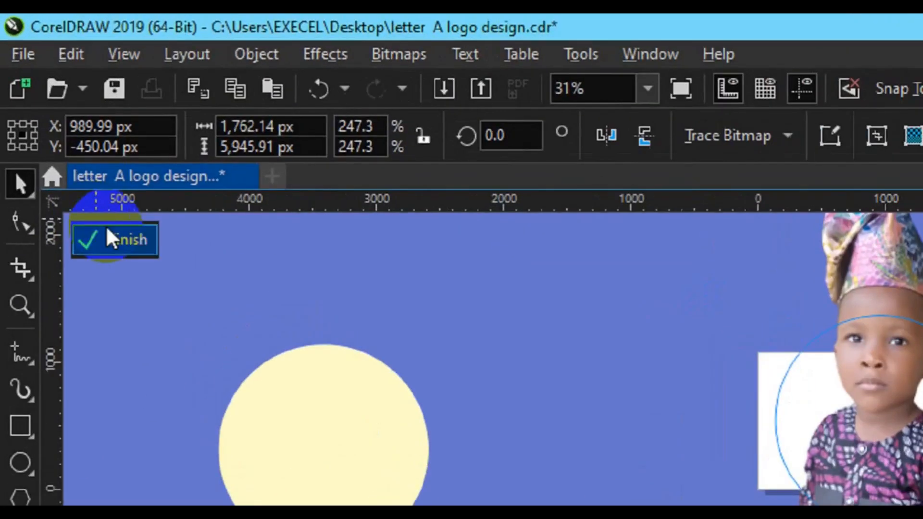
{"action": "left_click", "coordinate": [57, 130]}
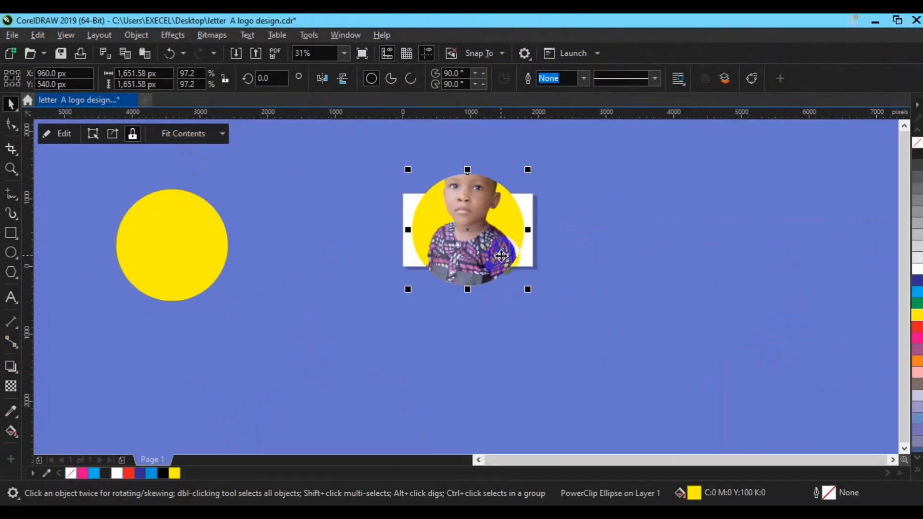
Centre the spare yellow circle on the page and bring it in front of the clipped photo.
{"action": "left_click", "coordinate": [198, 270]}
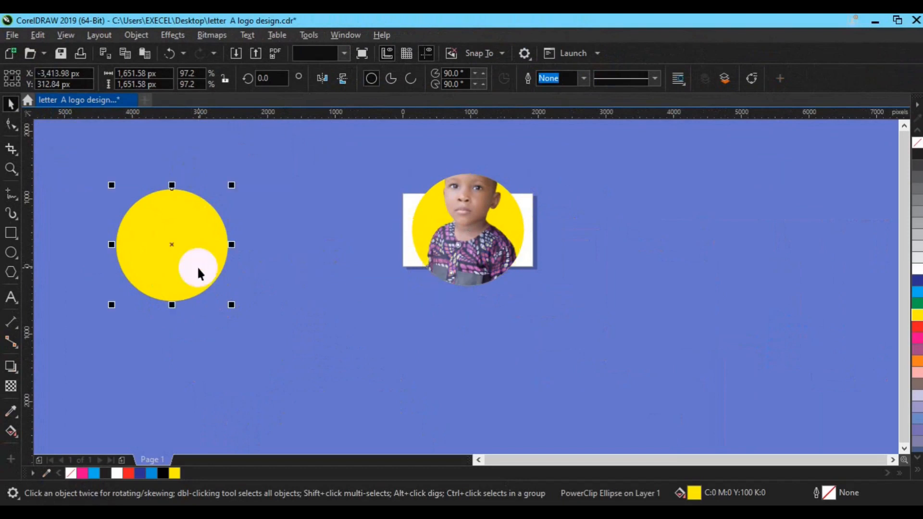
{"action": "left_click", "coordinate": [438, 247]}
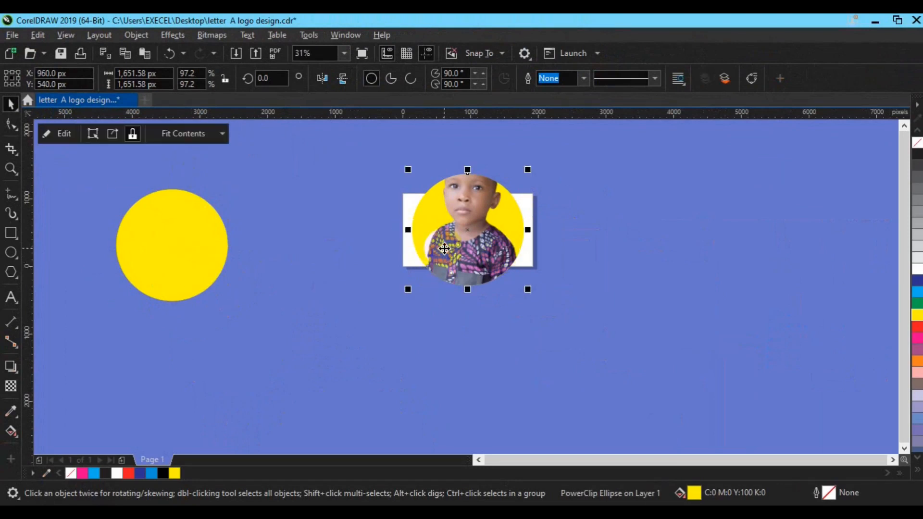
{"action": "left_click", "coordinate": [199, 259]}
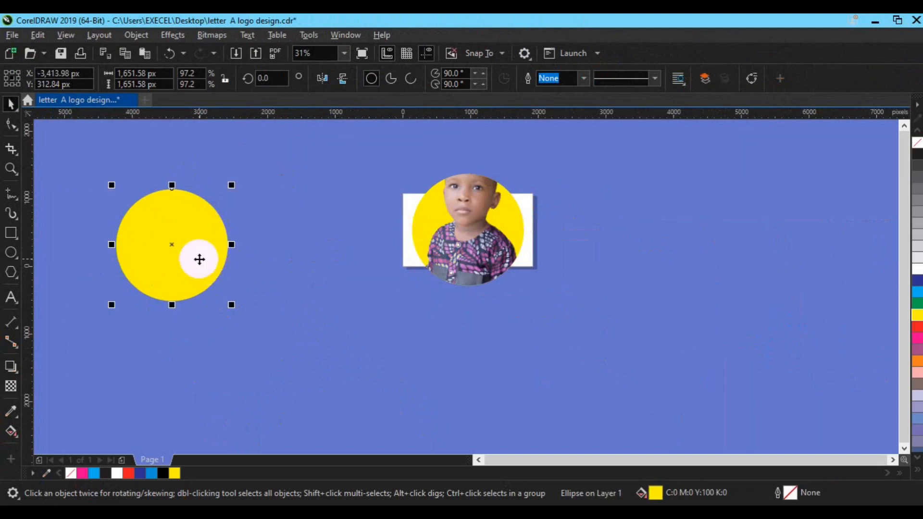
{"action": "key", "text": "p"}
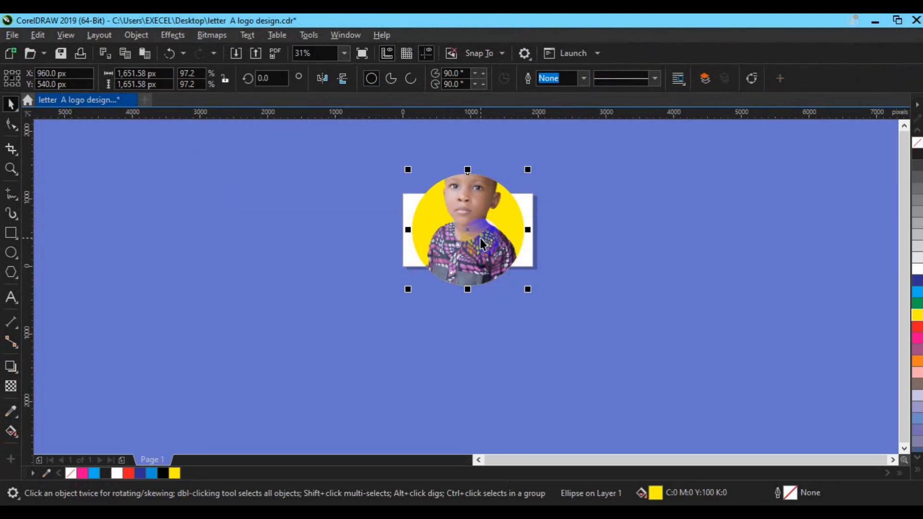
{"action": "key", "text": "shift+Page_Up"}
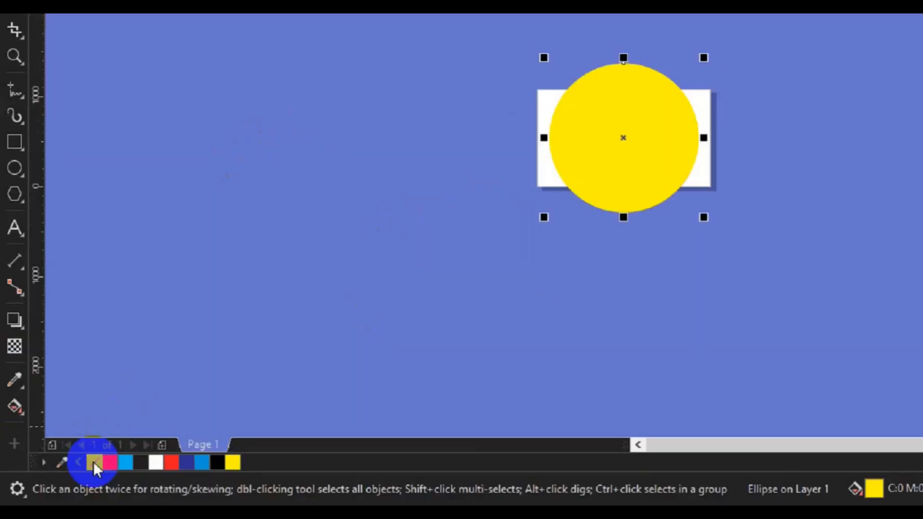
Remove the front circle's fill and set its outline width to 16 pt.
{"action": "left_click", "coordinate": [70, 473]}
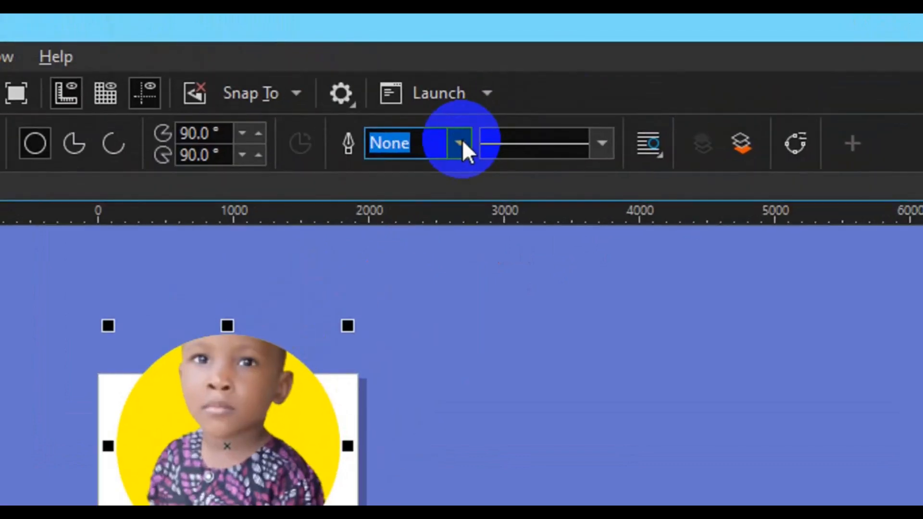
{"action": "left_click", "coordinate": [584, 78]}
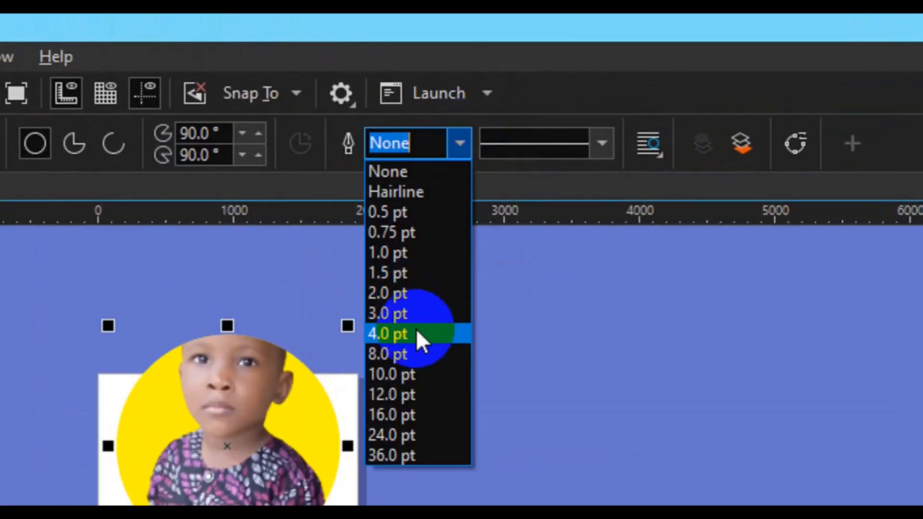
{"action": "left_click", "coordinate": [416, 333]}
{"action": "left_click", "coordinate": [462, 147]}
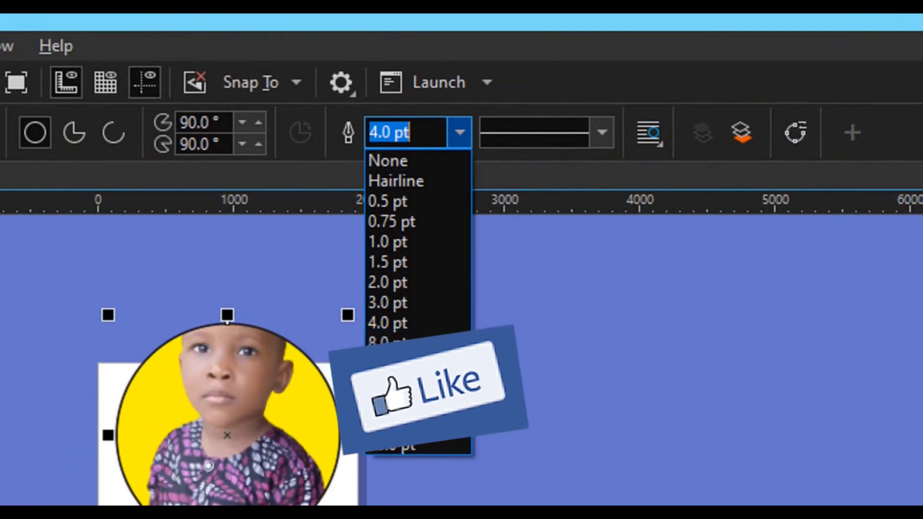
{"action": "left_click", "coordinate": [423, 329]}
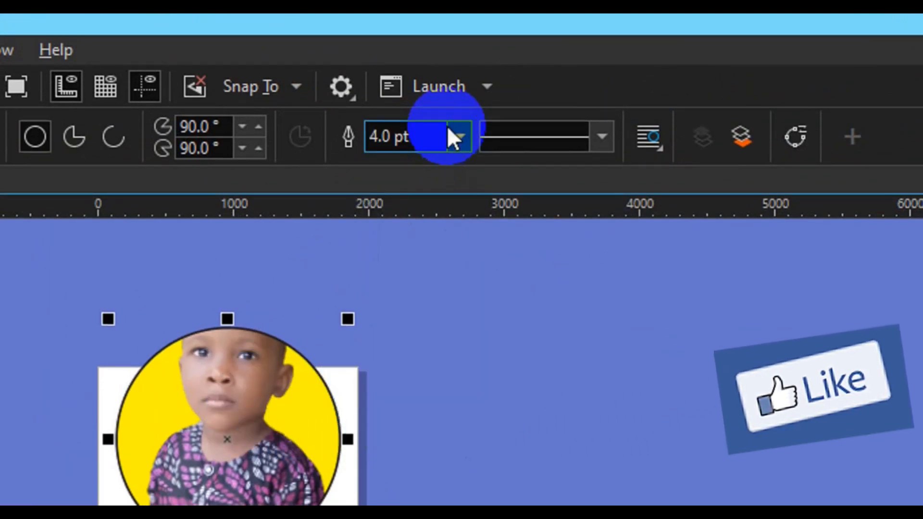
{"action": "left_click", "coordinate": [449, 132]}
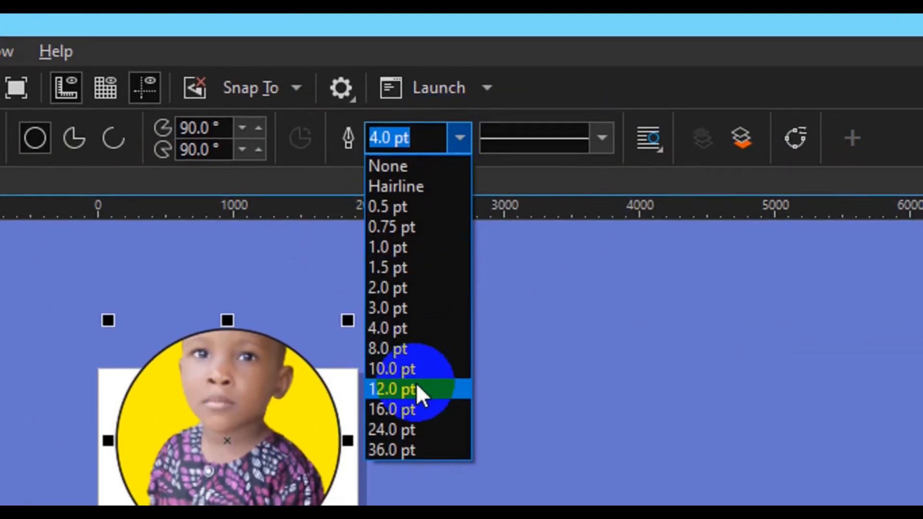
{"action": "left_click", "coordinate": [416, 389]}
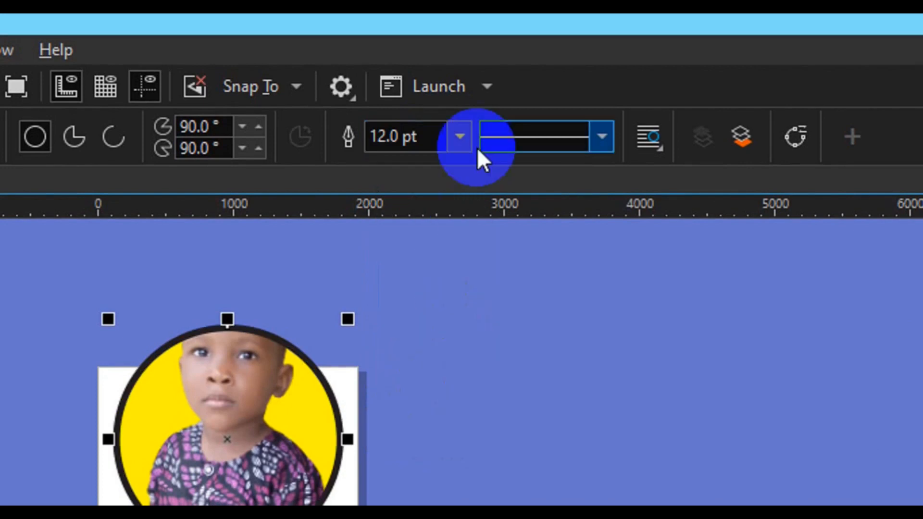
{"action": "left_click", "coordinate": [460, 137]}
{"action": "left_click", "coordinate": [446, 351]}
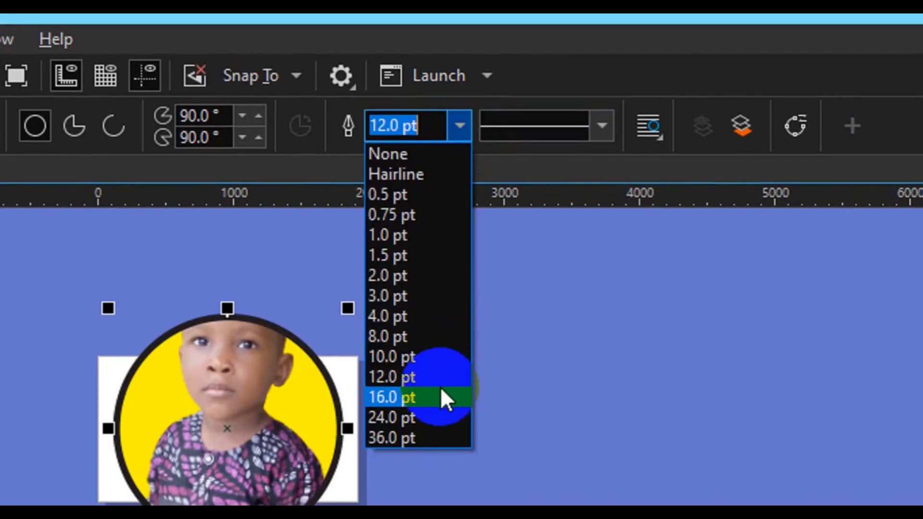
{"action": "left_click", "coordinate": [438, 402]}
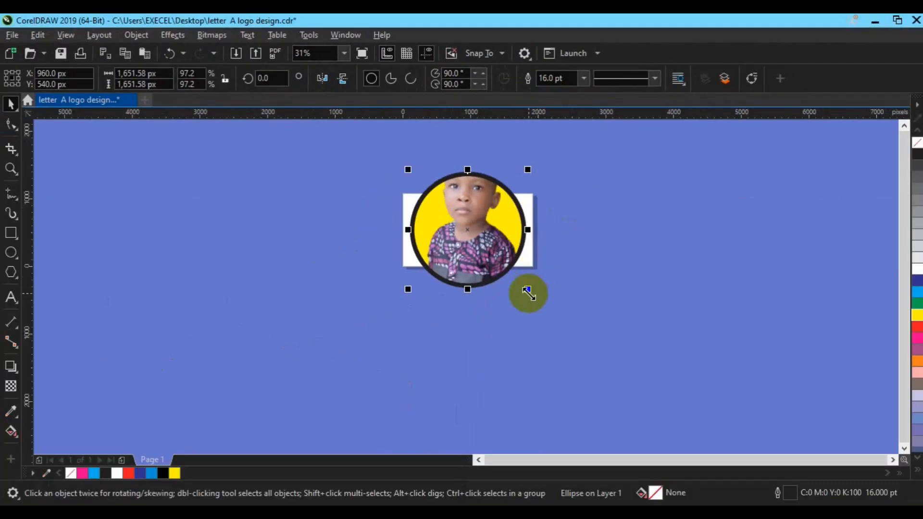
Shrink the outlined circle about its centre to about 1,436 px in diameter, colour its outline red, and deselect it.
{"action": "left_click_drag", "start_coordinate": [528, 291], "coordinate": [522, 285]}
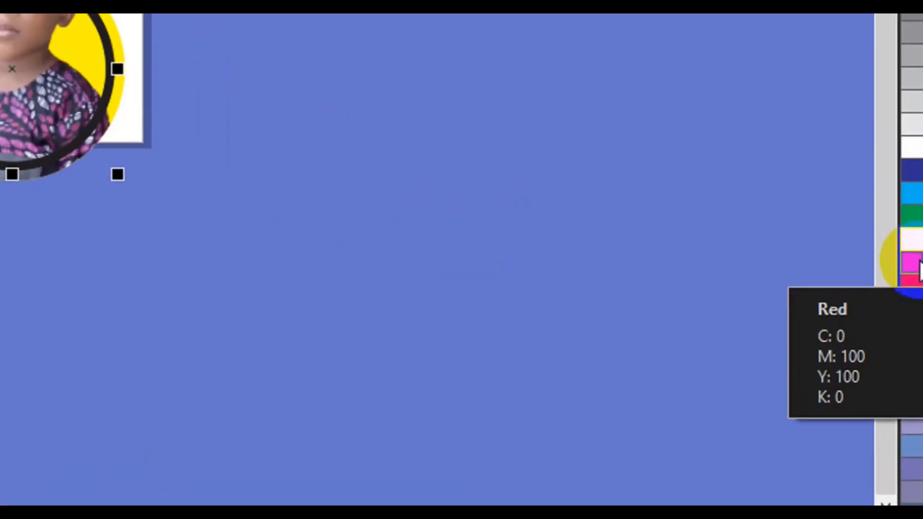
{"action": "right_click", "coordinate": [918, 332]}
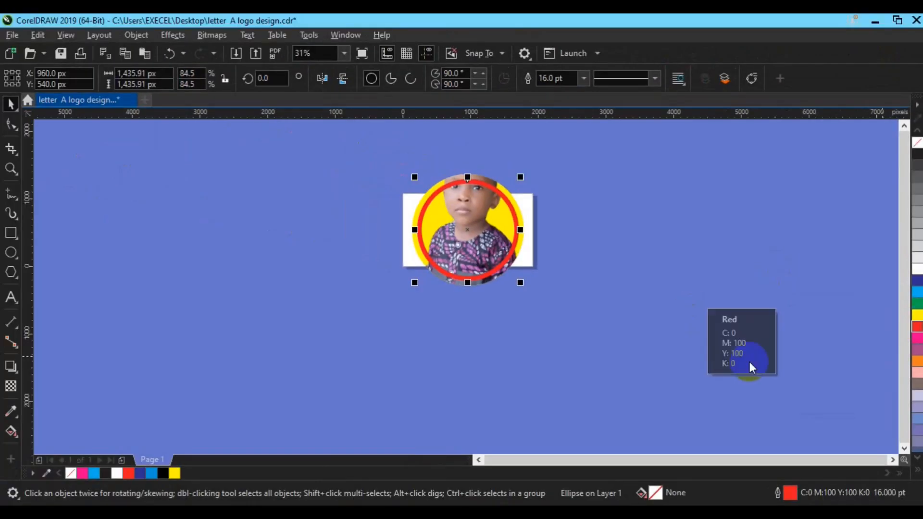
{"action": "left_click", "coordinate": [717, 237]}
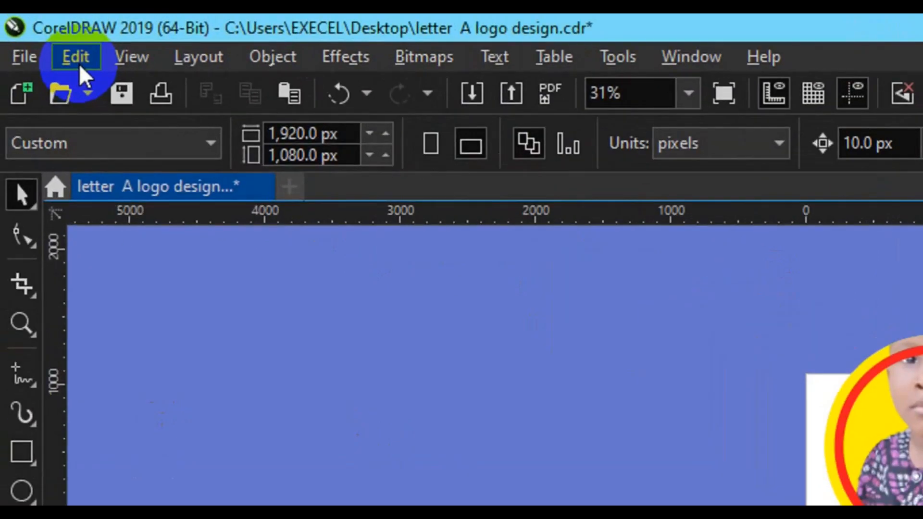
Paste the copied cut-out photo of the boy in front of the circle design.
{"action": "left_click", "coordinate": [39, 38]}
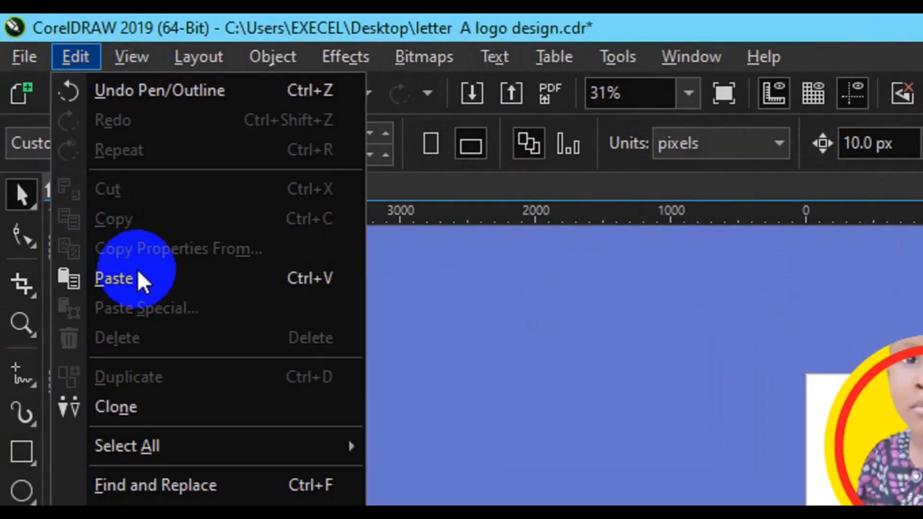
{"action": "left_click", "coordinate": [114, 278]}
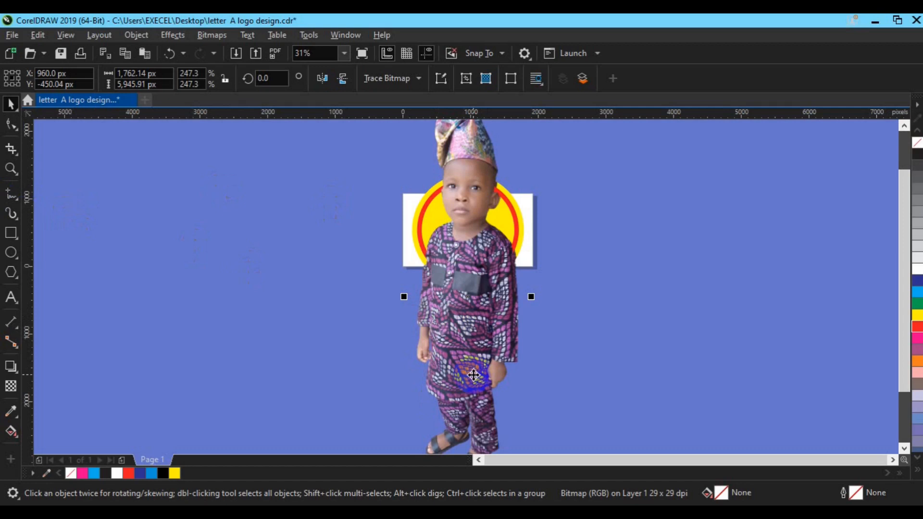
{"action": "scroll", "coordinate": [473, 375], "scroll_direction": "down", "scroll_amount": 2}
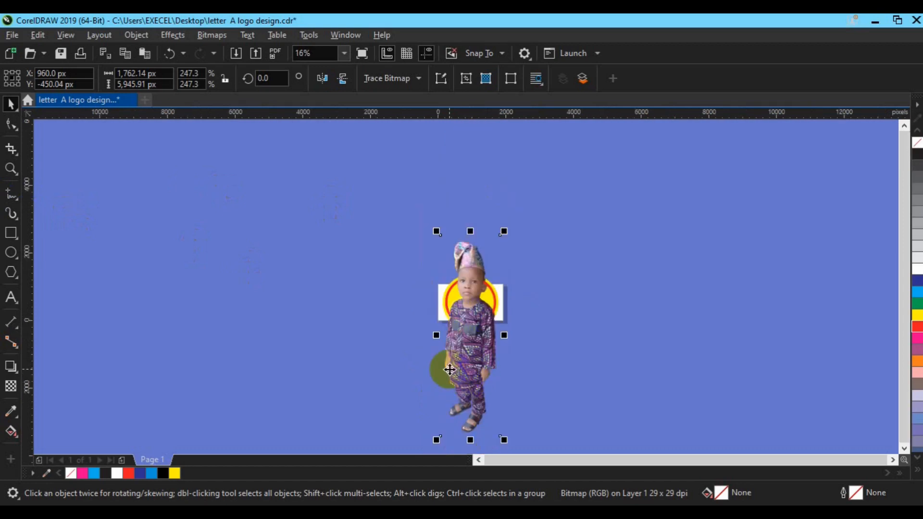
Crop the pasted photo from below with the Shape tool, raising its two bottom corner nodes straight up by about 2,510 px.
{"action": "left_click", "coordinate": [13, 126]}
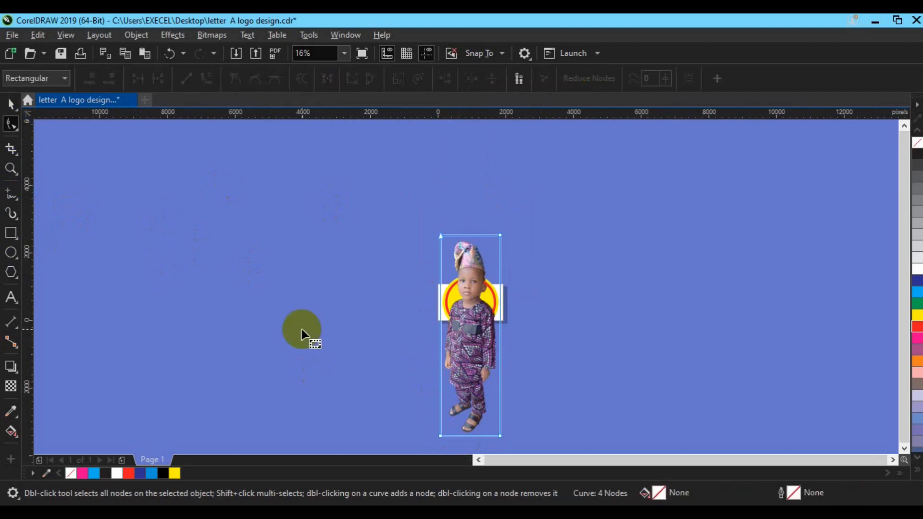
{"action": "left_click_drag", "start_coordinate": [415, 422], "coordinate": [540, 447]}
{"action": "key", "text": "Up"}
{"action": "key", "text": "Up"}
{"action": "key", "text": "Up"}
{"action": "key", "text": "Up"}
{"action": "key", "text": "Up"}
{"action": "key", "text": "Up"}
{"action": "key", "text": "Up"}
{"action": "key", "text": "Up"}
{"action": "key", "text": "Up"}
{"action": "key", "text": "Up"}
{"action": "key", "text": "Up"}
{"action": "key", "text": "Up"}
{"action": "key", "text": "Up"}
{"action": "key", "text": "Up"}
{"action": "key", "text": "Up"}
{"action": "key", "text": "Up"}
{"action": "key", "text": "Up"}
{"action": "key", "text": "Up"}
{"action": "key", "text": "Up"}
{"action": "key", "text": "Up"}
{"action": "key", "text": "Up"}
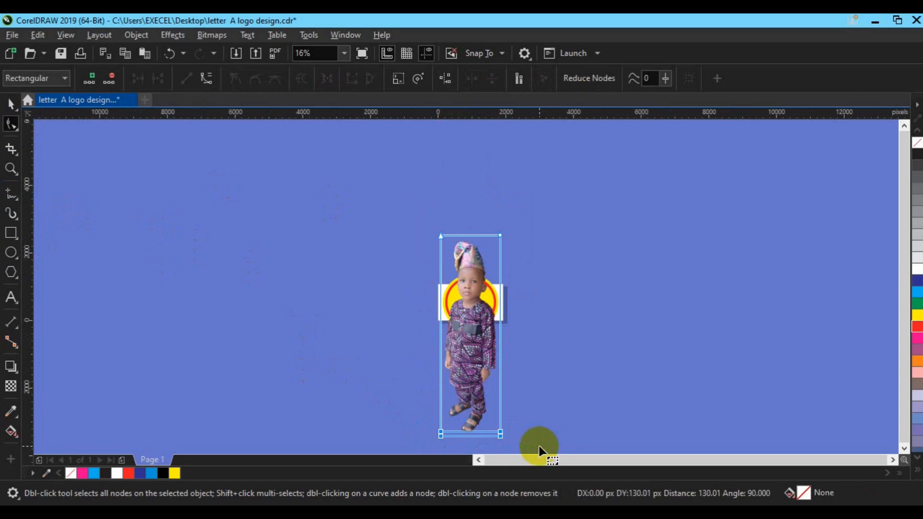
{"action": "key", "text": "Up"}
{"action": "key", "text": "Up"}
{"action": "key", "text": "Up"}
{"action": "key", "text": "Up"}
{"action": "key", "text": "Up"}
{"action": "key", "text": "Up"}
{"action": "key", "text": "Up"}
{"action": "key", "text": "Up"}
{"action": "key", "text": "Up"}
{"action": "key", "text": "Up"}
{"action": "key", "text": "Up"}
{"action": "key", "text": "Up"}
{"action": "key", "text": "Up"}
{"action": "key", "text": "Up"}
{"action": "key", "text": "Up"}
{"action": "key", "text": "Up"}
{"action": "key", "text": "Up"}
{"action": "key", "text": "Up"}
{"action": "key", "text": "Up"}
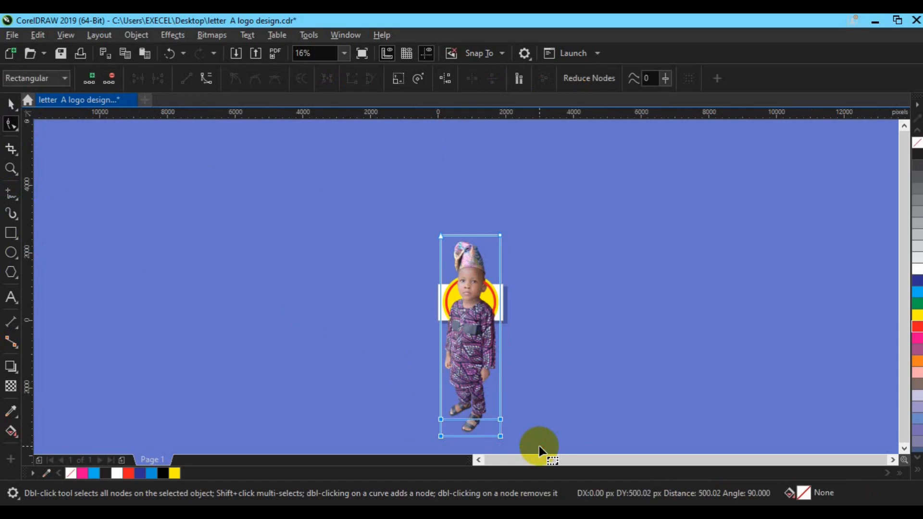
{"action": "key", "text": "Up"}
{"action": "key", "text": "Up"}
{"action": "key", "text": "Up"}
{"action": "key", "text": "Up"}
{"action": "key", "text": "Up"}
{"action": "key", "text": "Up"}
{"action": "key", "text": "Up"}
{"action": "key", "text": "Up"}
{"action": "key", "text": "Up"}
{"action": "key", "text": "Up"}
{"action": "key", "text": "Up"}
{"action": "key", "text": "Up"}
{"action": "key", "text": "Up"}
{"action": "key", "text": "Up"}
{"action": "key", "text": "Up"}
{"action": "key", "text": "Up"}
{"action": "key", "text": "Up"}
{"action": "key", "text": "Up"}
{"action": "key", "text": "Up"}
{"action": "key", "text": "Up"}
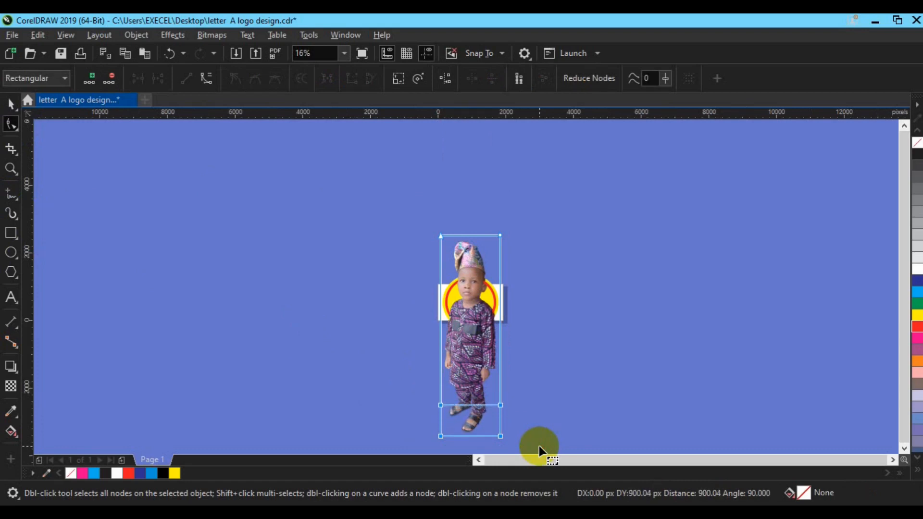
{"action": "key", "text": "Up"}
{"action": "key", "text": "Up"}
{"action": "key", "text": "Up"}
{"action": "key", "text": "Up"}
{"action": "key", "text": "Up"}
{"action": "key", "text": "Up"}
{"action": "key", "text": "Up"}
{"action": "key", "text": "Up"}
{"action": "key", "text": "Up"}
{"action": "key", "text": "Up"}
{"action": "key", "text": "Up"}
{"action": "key", "text": "Up"}
{"action": "key", "text": "Up"}
{"action": "key", "text": "Up"}
{"action": "key", "text": "Up"}
{"action": "key", "text": "Up"}
{"action": "key", "text": "Up"}
{"action": "key", "text": "Up"}
{"action": "key", "text": "Up"}
{"action": "key", "text": "Up"}
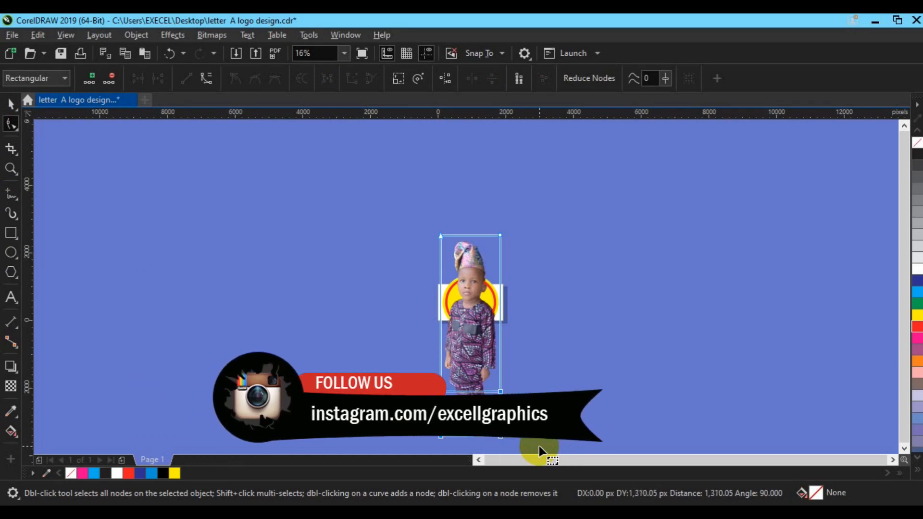
{"action": "key", "text": "Up"}
{"action": "key", "text": "Up"}
{"action": "key", "text": "Up"}
{"action": "key", "text": "Up"}
{"action": "key", "text": "Up"}
{"action": "key", "text": "Up"}
{"action": "key", "text": "Up"}
{"action": "key", "text": "Up"}
{"action": "key", "text": "Up"}
{"action": "key", "text": "Up"}
{"action": "key", "text": "Up"}
{"action": "key", "text": "Up"}
{"action": "key", "text": "Up"}
{"action": "key", "text": "Up"}
{"action": "key", "text": "Up"}
{"action": "key", "text": "Up"}
{"action": "key", "text": "Up"}
{"action": "key", "text": "Up"}
{"action": "key", "text": "Up"}
{"action": "key", "text": "Up"}
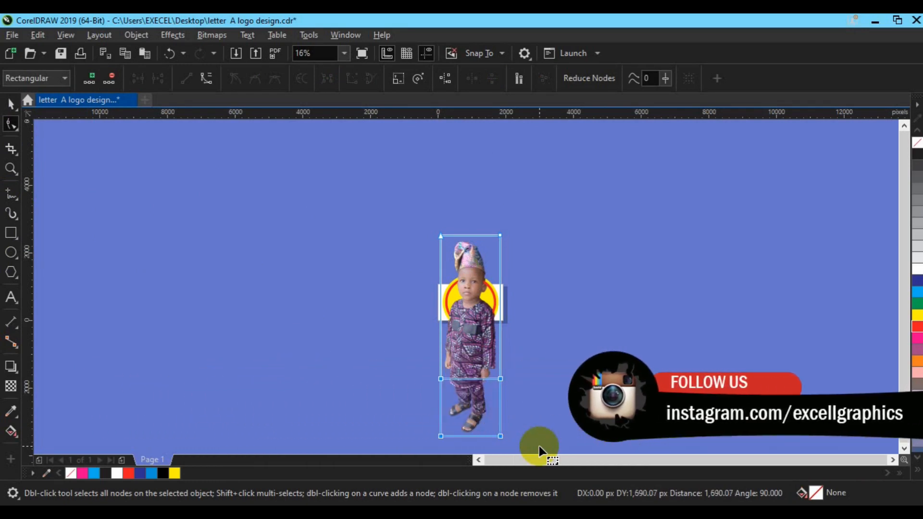
{"action": "key", "text": "Up"}
{"action": "key", "text": "Up"}
{"action": "key", "text": "Up"}
{"action": "key", "text": "Up"}
{"action": "key", "text": "Up"}
{"action": "key", "text": "Up"}
{"action": "key", "text": "Up"}
{"action": "key", "text": "Up"}
{"action": "key", "text": "Up"}
{"action": "key", "text": "Up"}
{"action": "key", "text": "Up"}
{"action": "key", "text": "Up"}
{"action": "key", "text": "Up"}
{"action": "key", "text": "Up"}
{"action": "key", "text": "Up"}
{"action": "key", "text": "Up"}
{"action": "key", "text": "Up"}
{"action": "key", "text": "Up"}
{"action": "key", "text": "Up"}
{"action": "key", "text": "Up"}
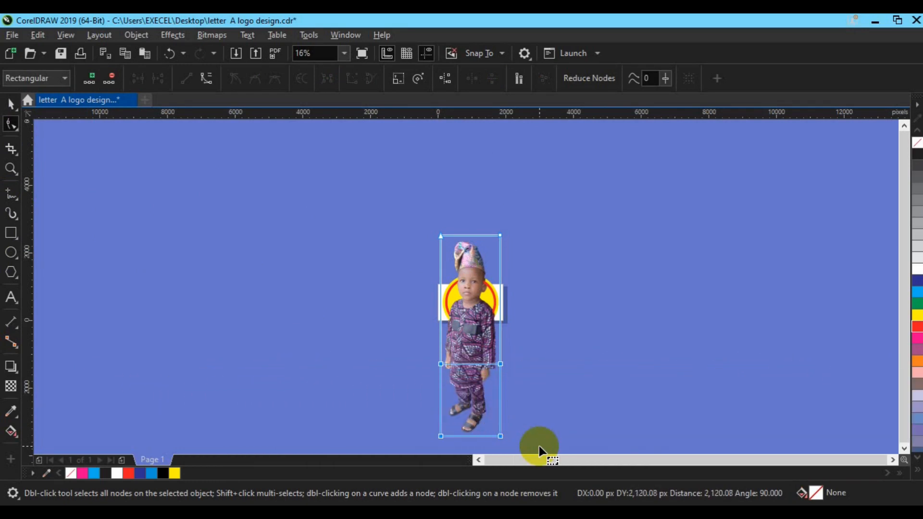
{"action": "key", "text": "Up"}
{"action": "key", "text": "Up"}
{"action": "key", "text": "Up"}
{"action": "key", "text": "Up"}
{"action": "key", "text": "Up"}
{"action": "key", "text": "Up"}
{"action": "key", "text": "Up"}
{"action": "key", "text": "Up"}
{"action": "key", "text": "Up"}
{"action": "key", "text": "Up"}
{"action": "key", "text": "Up"}
{"action": "key", "text": "Up"}
{"action": "key", "text": "Up"}
{"action": "key", "text": "Up"}
{"action": "key", "text": "Up"}
{"action": "key", "text": "Up"}
{"action": "key", "text": "Up"}
{"action": "key", "text": "Up"}
{"action": "key", "text": "Up"}
{"action": "key", "text": "Up"}
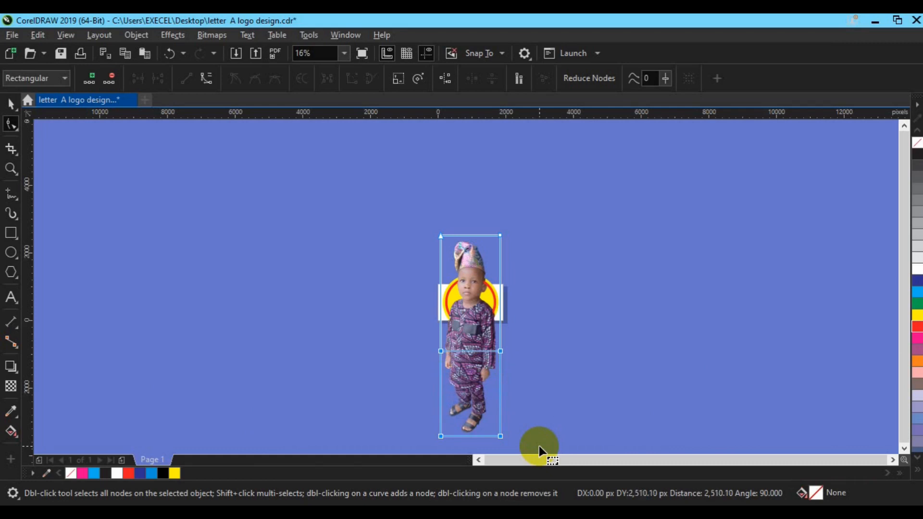
Crop the front photo further from below by raising its two bottom corner nodes to just below the page's lower edge.
{"action": "key", "text": "Up"}
{"action": "key", "text": "Up"}
{"action": "key", "text": "Up"}
{"action": "key", "text": "Up"}
{"action": "key", "text": "Up"}
{"action": "key", "text": "Up"}
{"action": "key", "text": "Up"}
{"action": "key", "text": "Up"}
{"action": "key", "text": "Up"}
{"action": "key", "text": "Up"}
{"action": "key", "text": "Up"}
{"action": "key", "text": "Up"}
{"action": "key", "text": "Up"}
{"action": "key", "text": "Up"}
{"action": "key", "text": "Up"}
{"action": "key", "text": "Up"}
{"action": "key", "text": "Up"}
{"action": "key", "text": "Up"}
{"action": "key", "text": "Up"}
{"action": "key", "text": "Up"}
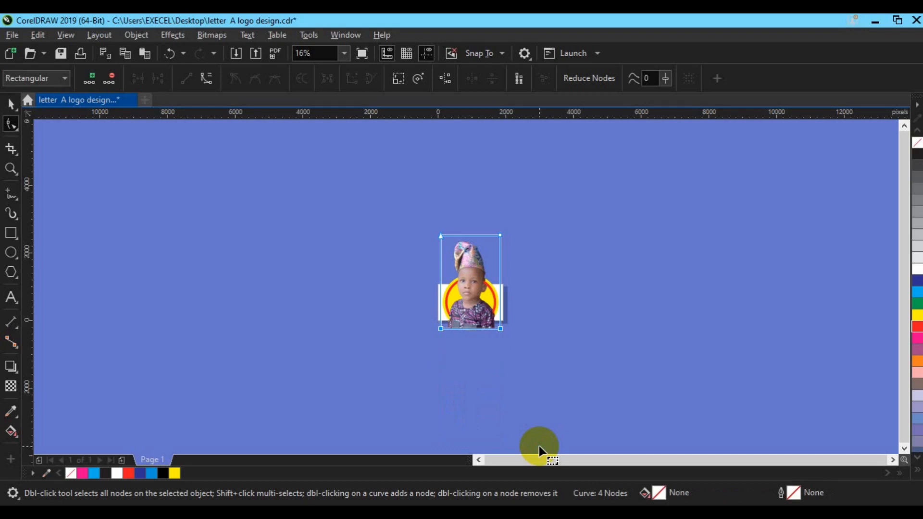
Raise the front photo's two bottom crop nodes to about 160 px above the page's lower edge, uncovering the lower red ring.
{"action": "scroll", "coordinate": [539, 450], "scroll_direction": "up", "scroll_amount": 2}
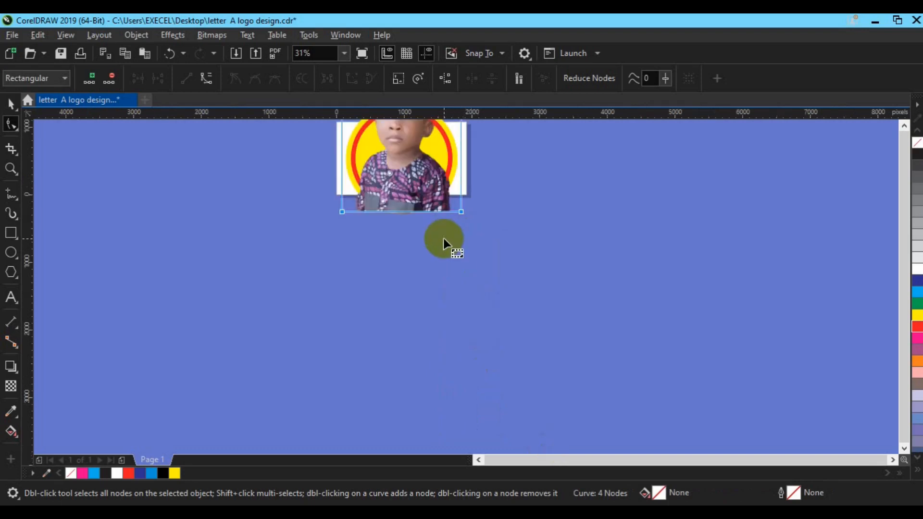
{"action": "scroll", "coordinate": [444, 238], "scroll_direction": "up", "scroll_amount": 1}
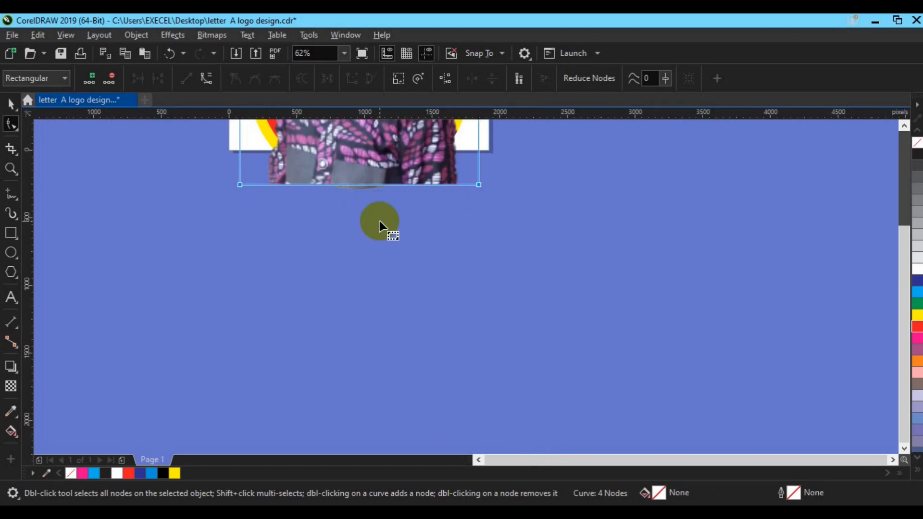
{"action": "key", "text": "h"}
{"action": "left_click_drag", "start_coordinate": [376, 171], "coordinate": [415, 316]}
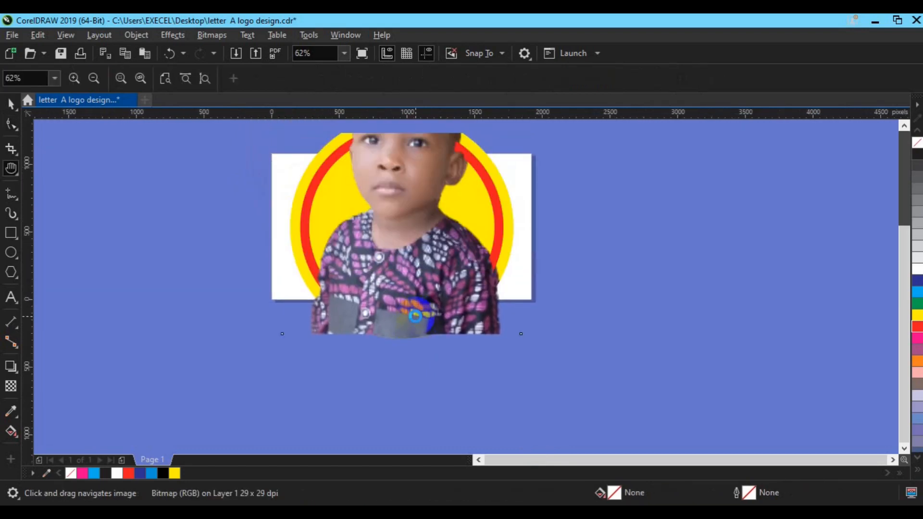
{"action": "left_click", "coordinate": [11, 126]}
{"action": "left_click_drag", "start_coordinate": [235, 313], "coordinate": [611, 345]}
{"action": "key", "text": "Up"}
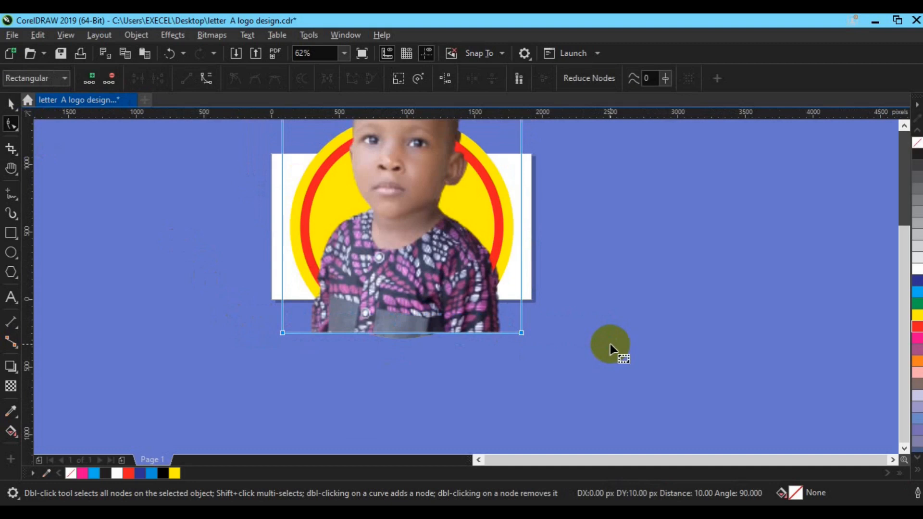
{"action": "key", "text": "Up"}
{"action": "key", "text": "Up"}
{"action": "key", "text": "Up"}
{"action": "key", "text": "Up"}
{"action": "key", "text": "Up"}
{"action": "key", "text": "Up"}
{"action": "key", "text": "Up"}
{"action": "key", "text": "Up"}
{"action": "key", "text": "Up"}
{"action": "key", "text": "Up"}
{"action": "key", "text": "Up"}
{"action": "key", "text": "Up"}
{"action": "key", "text": "Up"}
{"action": "key", "text": "Up"}
{"action": "key", "text": "Up"}
{"action": "key", "text": "Up"}
{"action": "key", "text": "Up"}
{"action": "key", "text": "Up"}
{"action": "key", "text": "Up"}
{"action": "key", "text": "Up"}
{"action": "key", "text": "Up"}
{"action": "key", "text": "Up"}
{"action": "key", "text": "Up"}
{"action": "key", "text": "Up"}
{"action": "key", "text": "Up"}
{"action": "key", "text": "Up"}
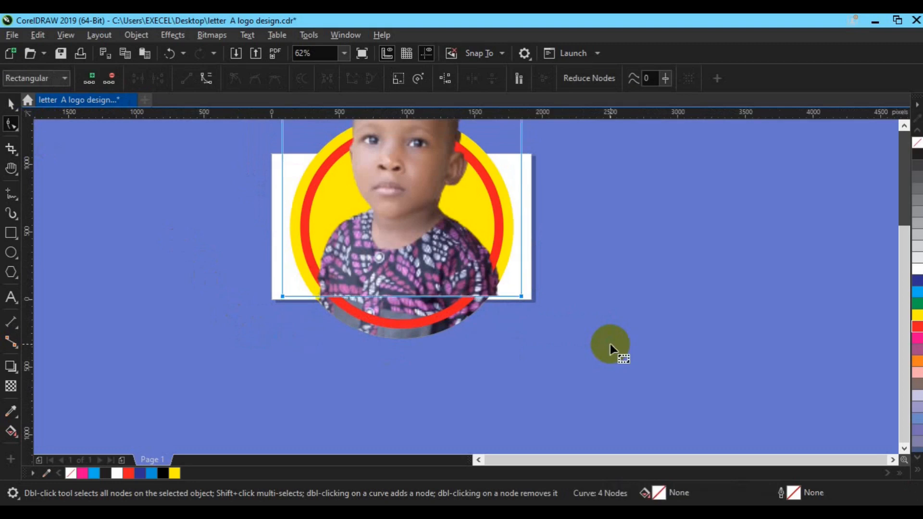
{"action": "key", "text": "Up"}
{"action": "key", "text": "Up"}
{"action": "key", "text": "Up"}
{"action": "key", "text": "Up"}
{"action": "key", "text": "Up"}
{"action": "key", "text": "Up"}
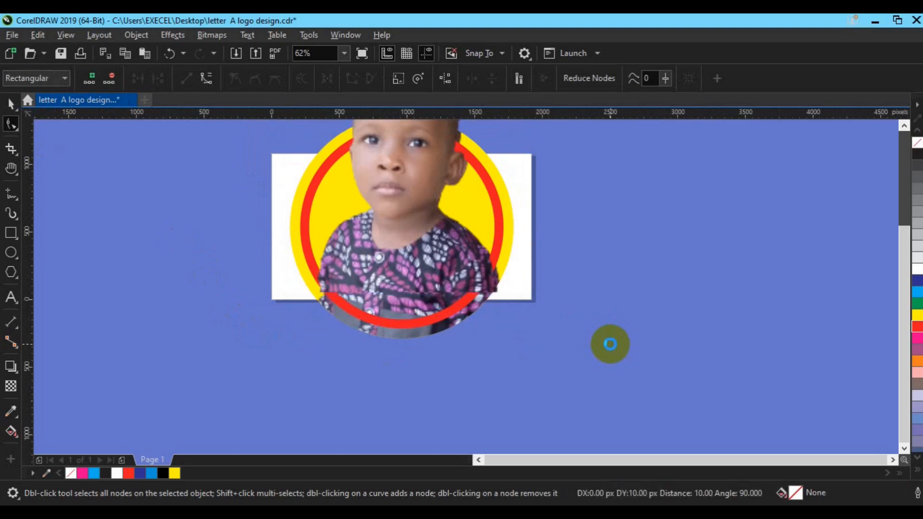
{"action": "key", "text": "Up"}
{"action": "key", "text": "Up"}
{"action": "key", "text": "Up"}
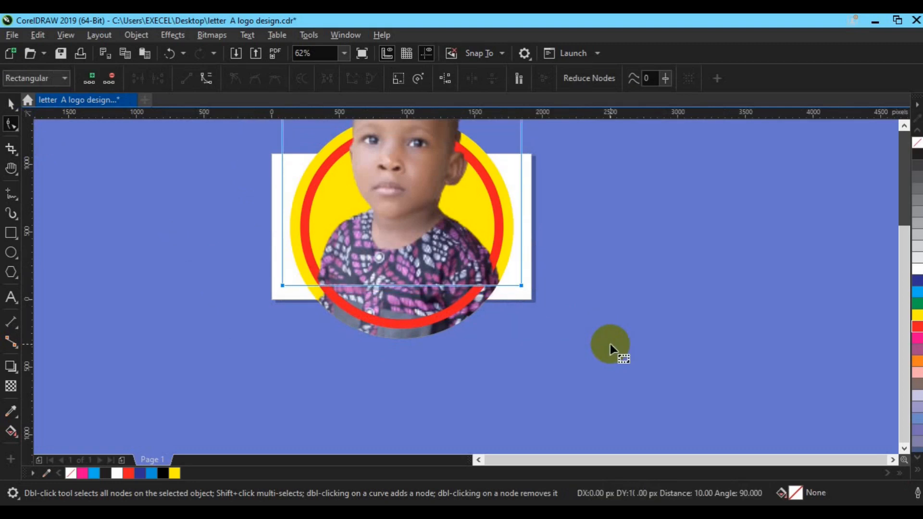
{"action": "key", "text": "Up"}
{"action": "key", "text": "Up"}
{"action": "key", "text": "Up"}
{"action": "key", "text": "Up"}
{"action": "key", "text": "Up"}
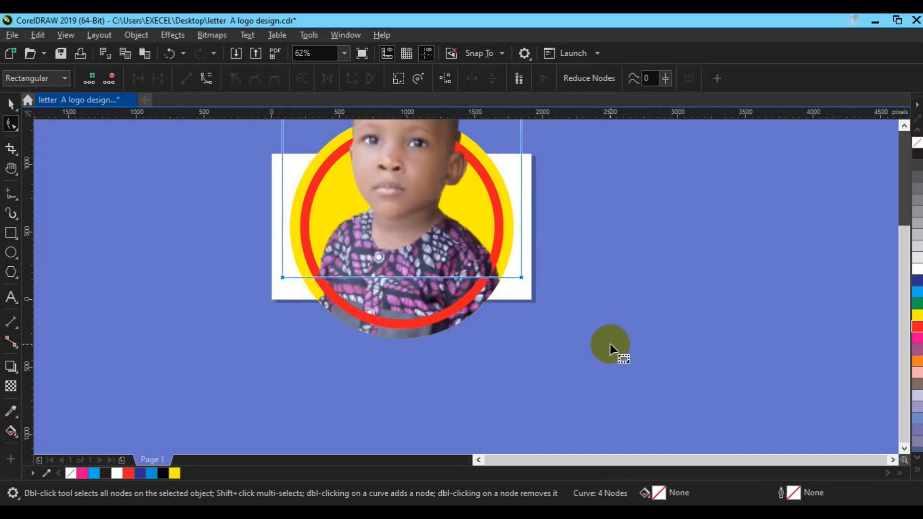
Lower the front photo's two bottom crop nodes to about 60 px below the page's lower edge.
{"action": "key", "text": "Down"}
{"action": "key", "text": "Down"}
{"action": "key", "text": "Down"}
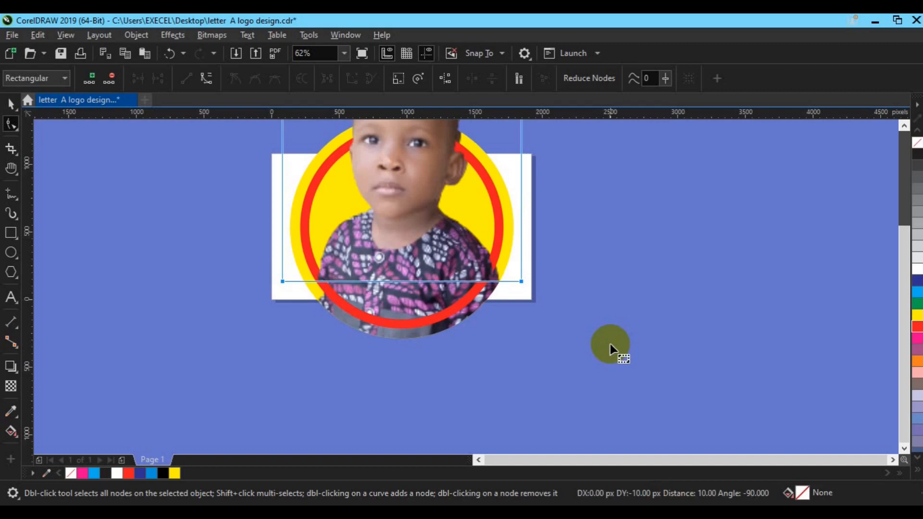
{"action": "key", "text": "Down"}
{"action": "key", "text": "Down"}
{"action": "key", "text": "Down"}
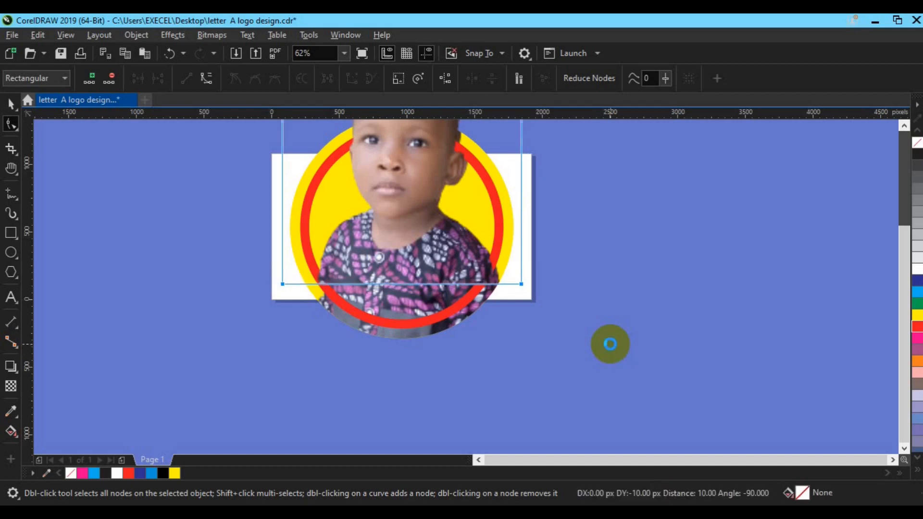
{"action": "key", "text": "Down"}
{"action": "key", "text": "Down"}
{"action": "key", "text": "Down"}
{"action": "key", "text": "Down"}
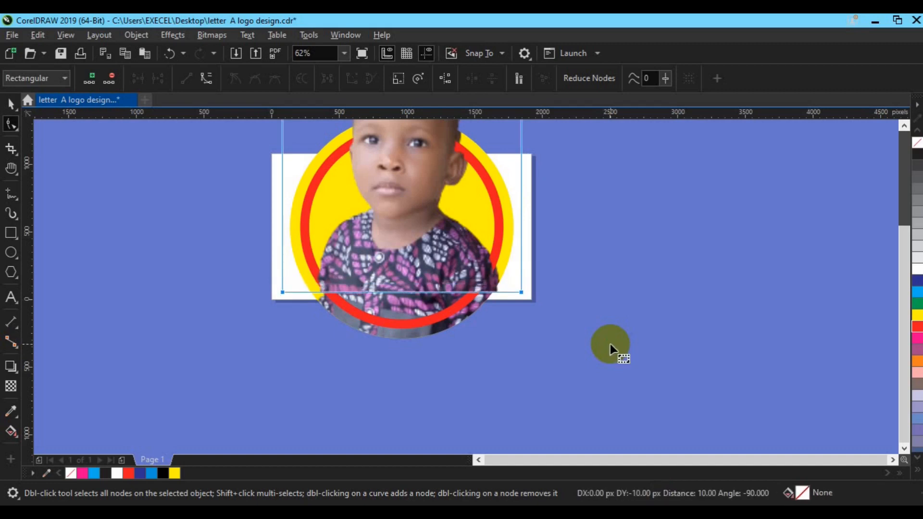
{"action": "key", "text": "Down"}
{"action": "key", "text": "Down"}
{"action": "key", "text": "Down"}
{"action": "key", "text": "Down"}
{"action": "key", "text": "Down"}
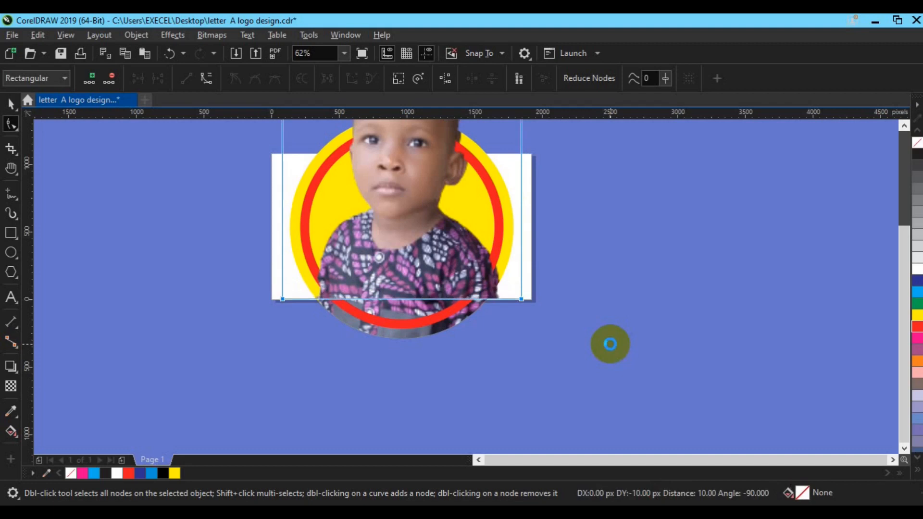
{"action": "key", "text": "Down"}
{"action": "key", "text": "Down"}
{"action": "key", "text": "Down"}
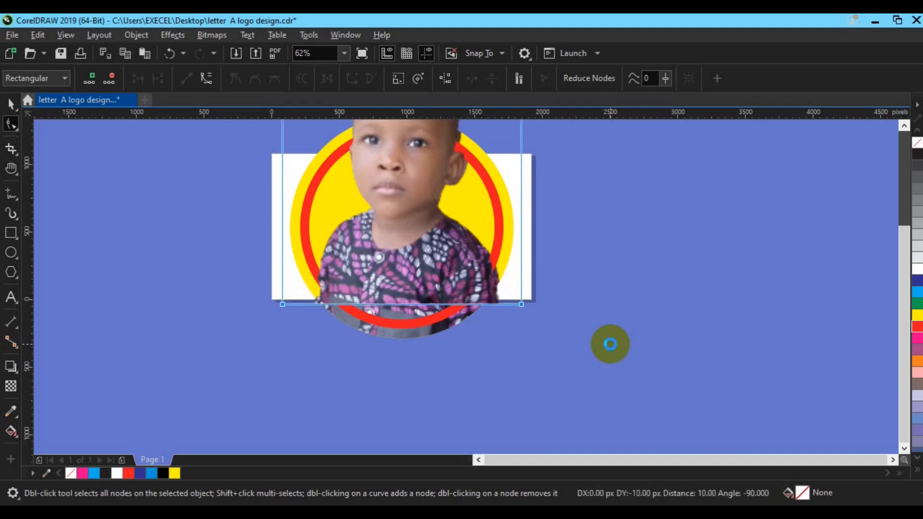
{"action": "key", "text": "Down"}
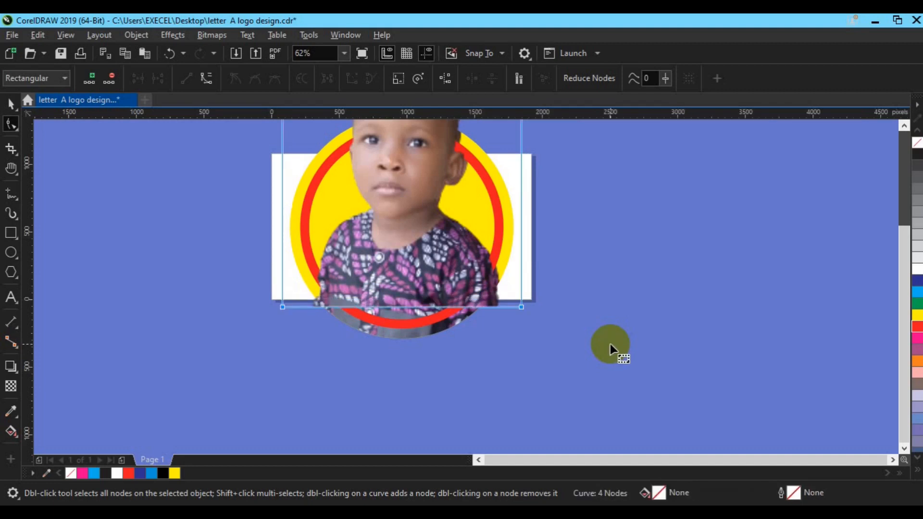
Move only the front photo's bottom-right crop node inward and up to where the boy's sleeve meets the red ring's outer edge.
{"action": "left_click_drag", "start_coordinate": [541, 306], "coordinate": [498, 319]}
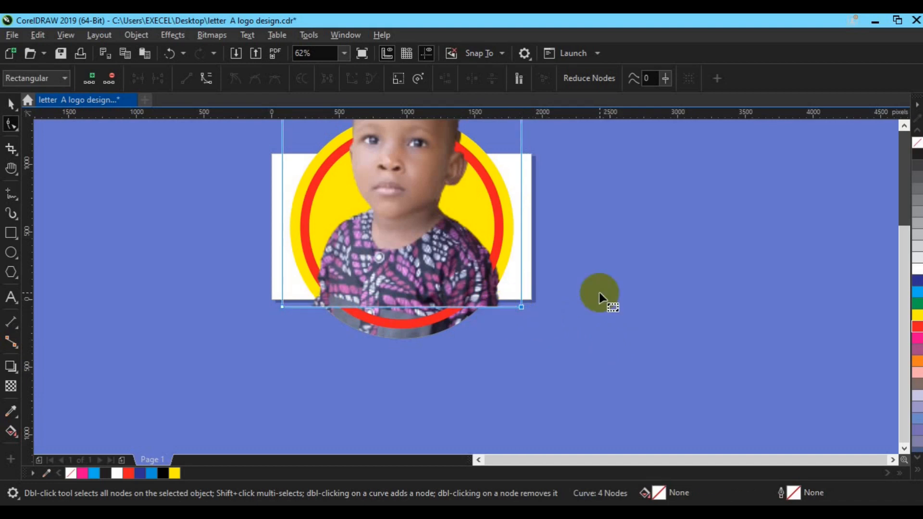
{"action": "key", "text": "Left"}
{"action": "key", "text": "Left"}
{"action": "key", "text": "Left"}
{"action": "key", "text": "Left"}
{"action": "key", "text": "Left"}
{"action": "key", "text": "Left"}
{"action": "key", "text": "Left"}
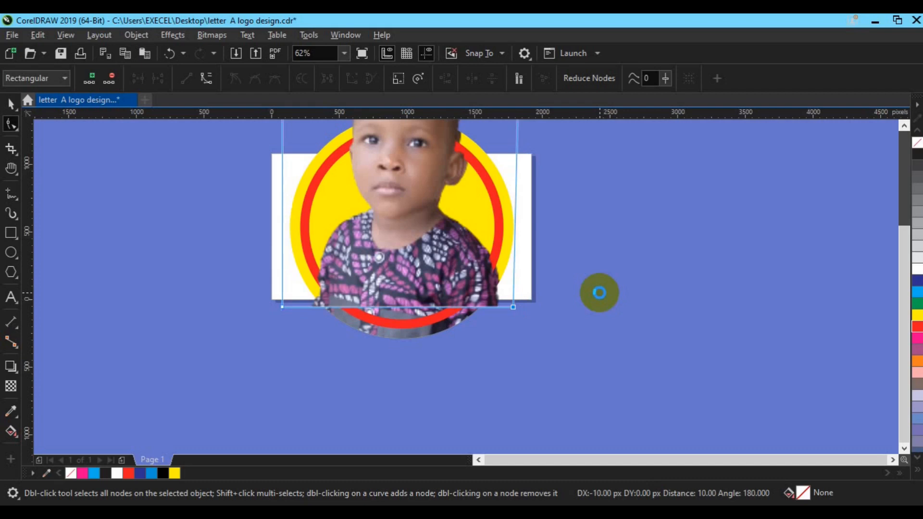
{"action": "key", "text": "Left"}
{"action": "key", "text": "Left"}
{"action": "key", "text": "Left"}
{"action": "key", "text": "Left"}
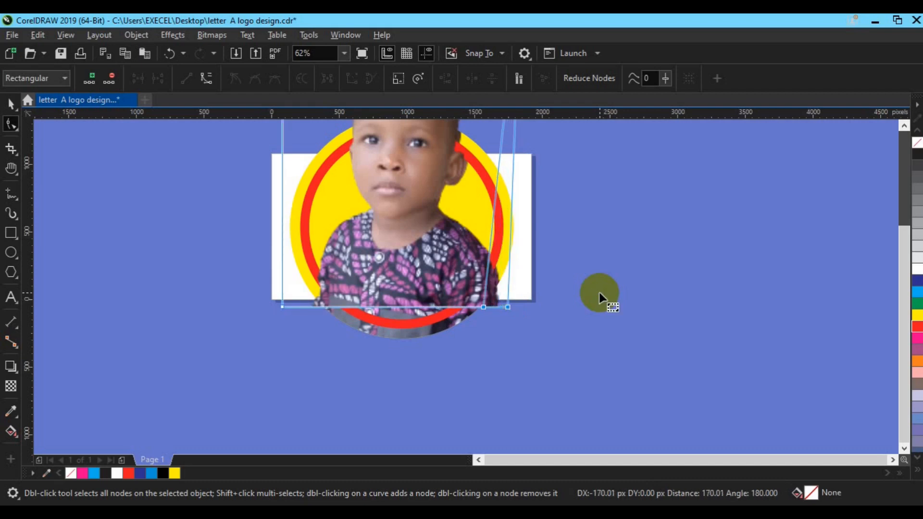
{"action": "key", "text": "Up"}
{"action": "key", "text": "Up"}
{"action": "key", "text": "Up"}
{"action": "key", "text": "Right"}
{"action": "key", "text": "Right"}
{"action": "key", "text": "Right"}
{"action": "key", "text": "Right"}
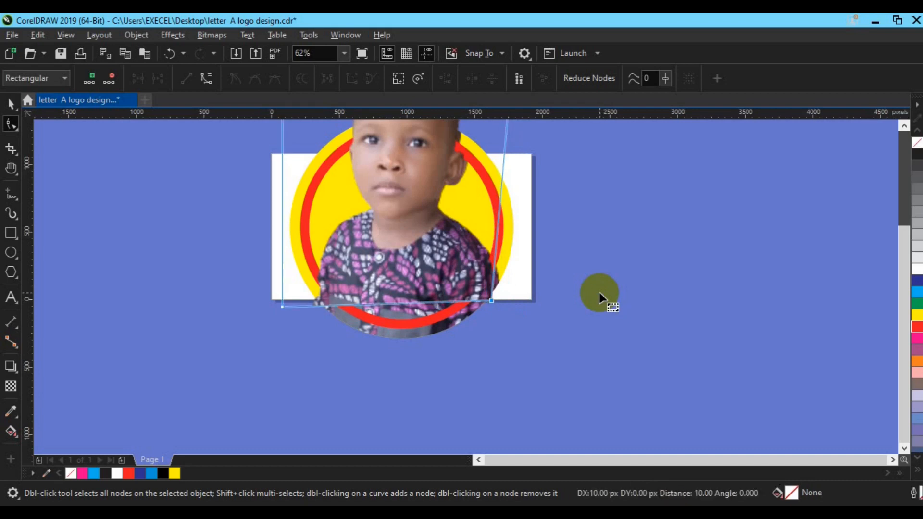
{"action": "key", "text": "Up"}
{"action": "key", "text": "Up"}
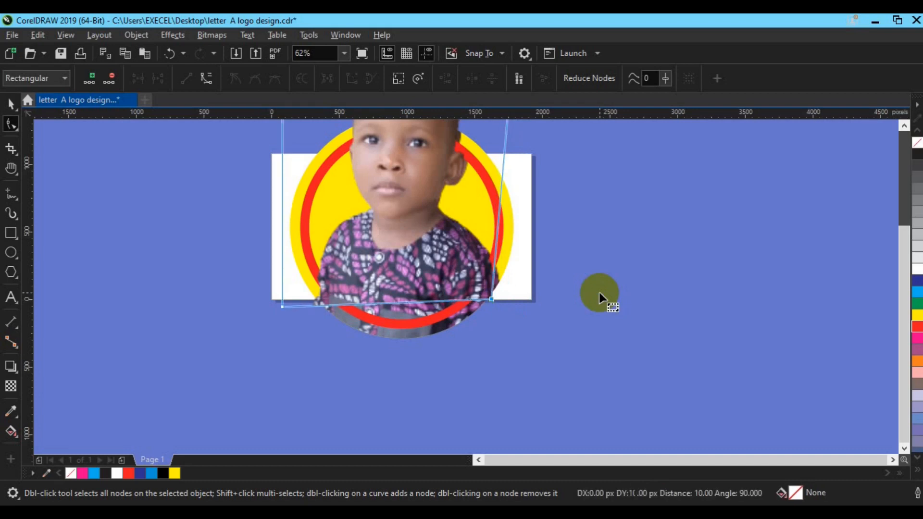
{"action": "key", "text": "Up"}
{"action": "key", "text": "Up"}
{"action": "key", "text": "Right"}
{"action": "key", "text": "Up"}
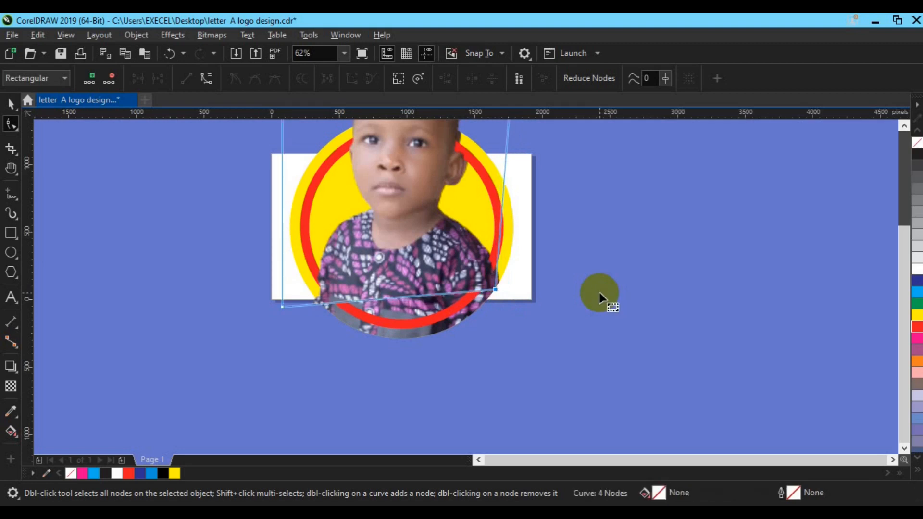
{"action": "key", "text": "Right"}
{"action": "key", "text": "Right"}
{"action": "key", "text": "Up"}
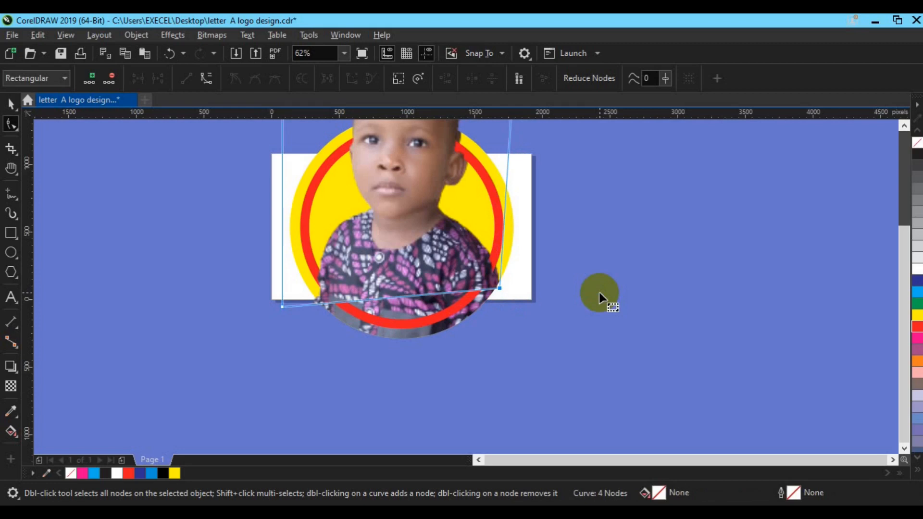
Move the front photo's bottom-left crop node up and inward onto the red ring beside the boy's sleeve.
{"action": "left_click_drag", "start_coordinate": [212, 258], "coordinate": [300, 318]}
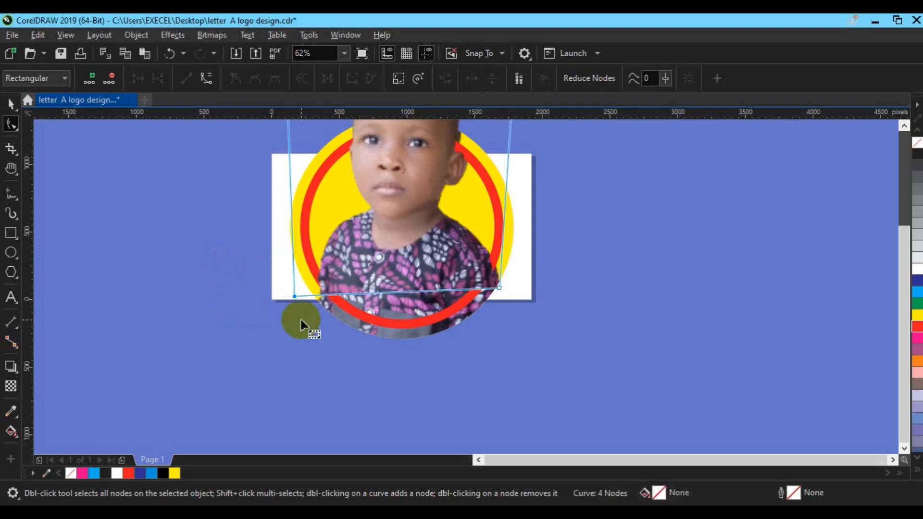
{"action": "key", "text": "Right"}
{"action": "key", "text": "Right"}
{"action": "key", "text": "Right"}
{"action": "key", "text": "Right"}
{"action": "key", "text": "Right"}
{"action": "key", "text": "Right"}
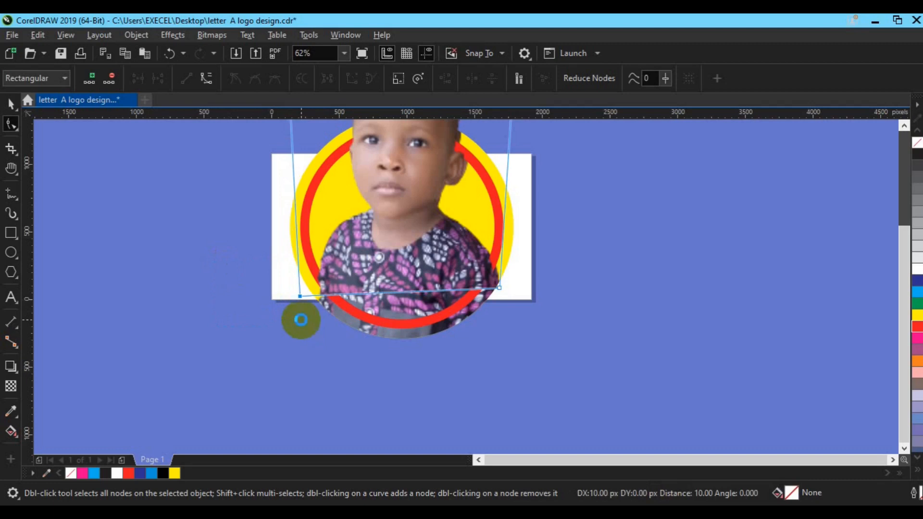
{"action": "key", "text": "Right"}
{"action": "key", "text": "Right"}
{"action": "key", "text": "Right"}
{"action": "key", "text": "Right"}
{"action": "key", "text": "Right"}
{"action": "key", "text": "Right"}
{"action": "key", "text": "Right"}
{"action": "key", "text": "Right"}
{"action": "key", "text": "Right"}
{"action": "key", "text": "Right"}
{"action": "key", "text": "Right"}
{"action": "key", "text": "Right"}
{"action": "key", "text": "Right"}
{"action": "key", "text": "Right"}
{"action": "key", "text": "Right"}
{"action": "key", "text": "Right"}
{"action": "key", "text": "Right"}
{"action": "key", "text": "Right"}
{"action": "key", "text": "Right"}
{"action": "key", "text": "Right"}
{"action": "key", "text": "Right"}
{"action": "key", "text": "Right"}
{"action": "key", "text": "Right"}
{"action": "key", "text": "Right"}
{"action": "key", "text": "Right"}
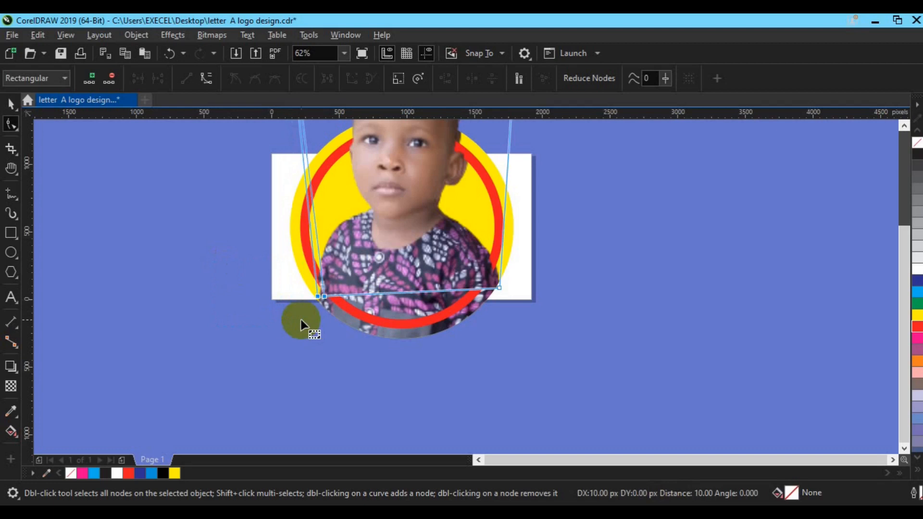
{"action": "key", "text": "Left"}
{"action": "key", "text": "Left"}
{"action": "key", "text": "Left"}
{"action": "key", "text": "Left"}
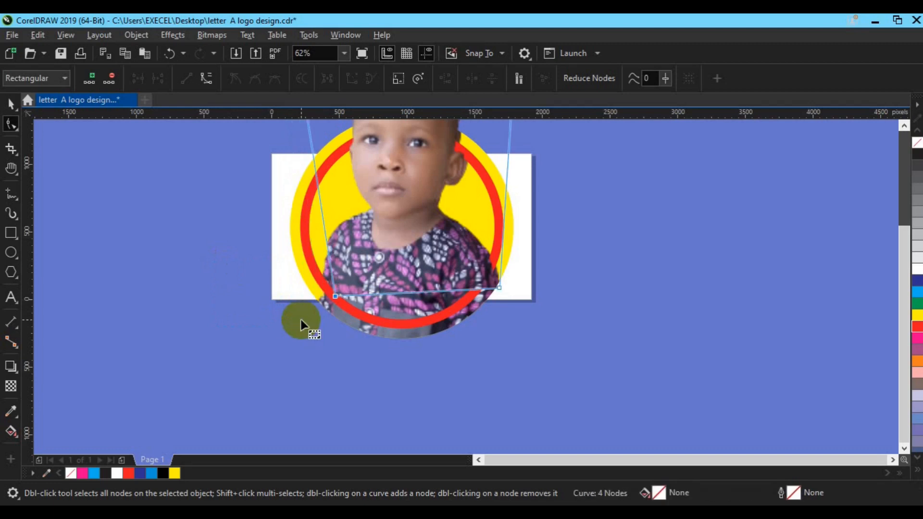
{"action": "key", "text": "Left"}
{"action": "key", "text": "Left"}
{"action": "key", "text": "Left"}
{"action": "key", "text": "Left"}
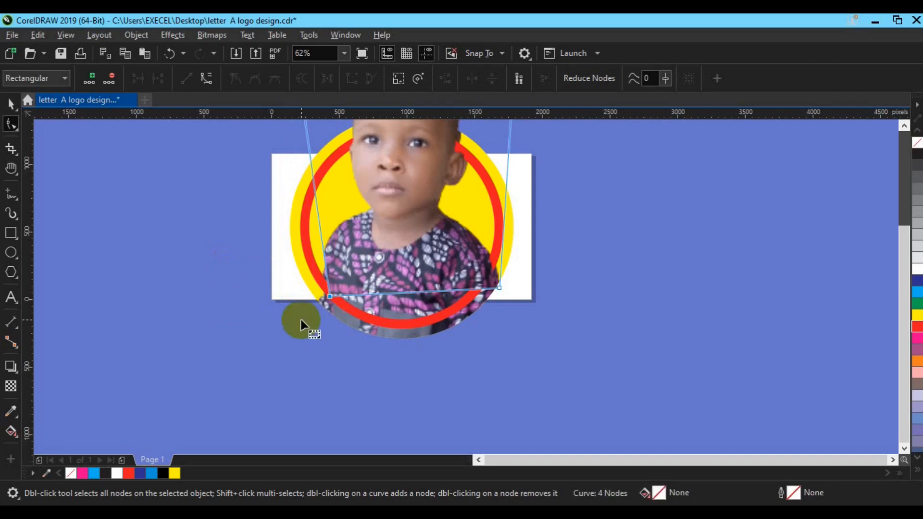
{"action": "key", "text": "Left"}
Select the red circle and convert its 16 pt outline to an object.
{"action": "key", "text": "space"}
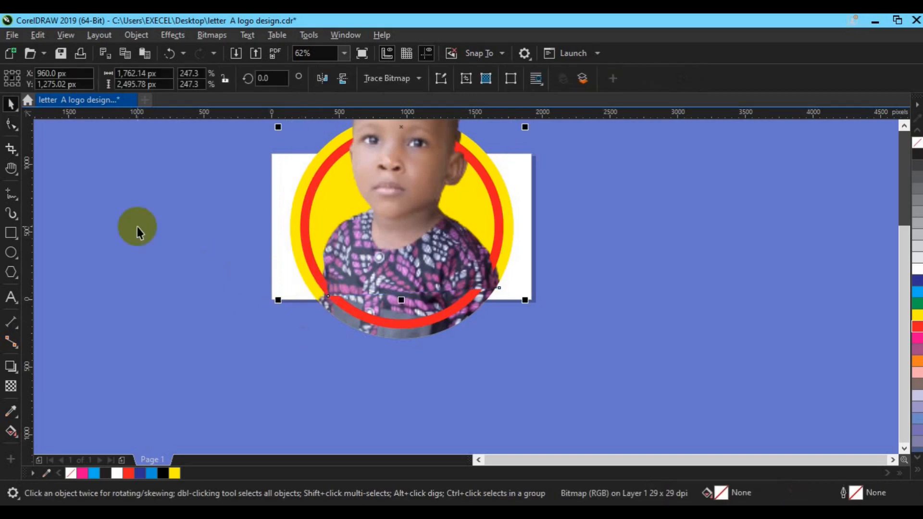
{"action": "left_click", "coordinate": [315, 275]}
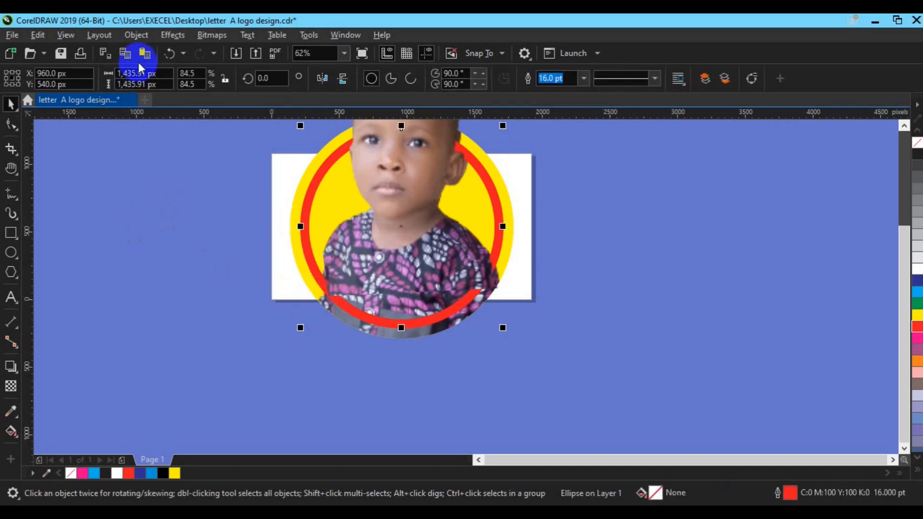
{"action": "left_click", "coordinate": [136, 36]}
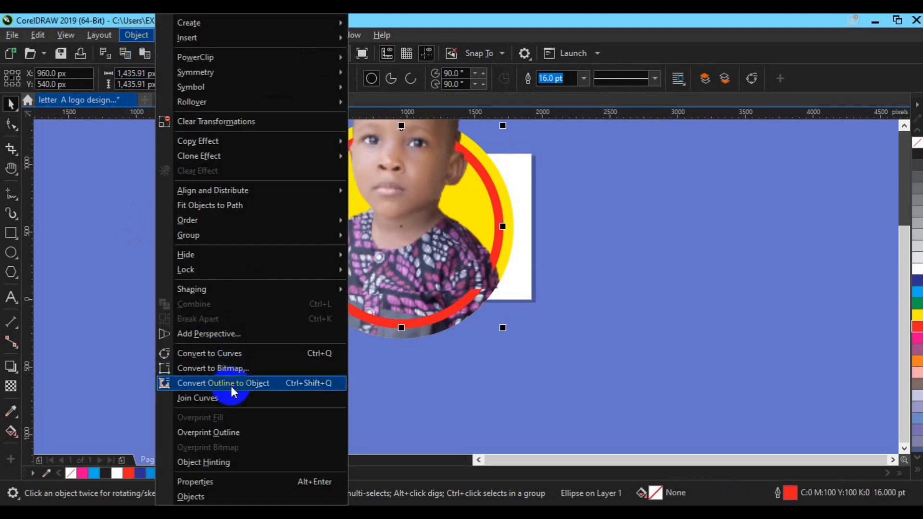
{"action": "left_click", "coordinate": [232, 389]}
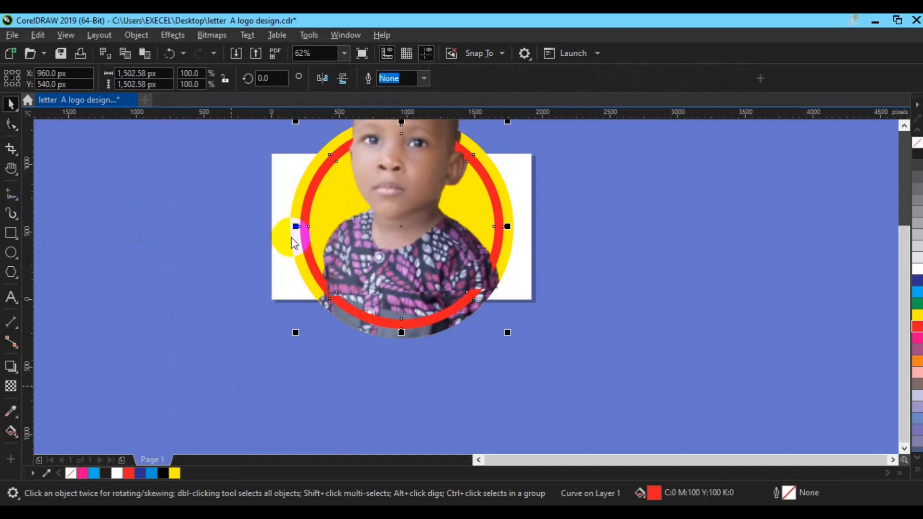
Draw a rectangle about 1,861 by 765 px over the lower part of the circles, starting just below the ring's widest point.
{"action": "key", "text": "F6"}
{"action": "mouse_move", "coordinate": [291, 243]}
{"action": "left_mouse_down"}
{"action": "mouse_move", "coordinate": [521, 315]}
{"action": "mouse_move", "coordinate": [543, 345]}
{"action": "left_mouse_up"}
{"action": "key", "text": "space"}
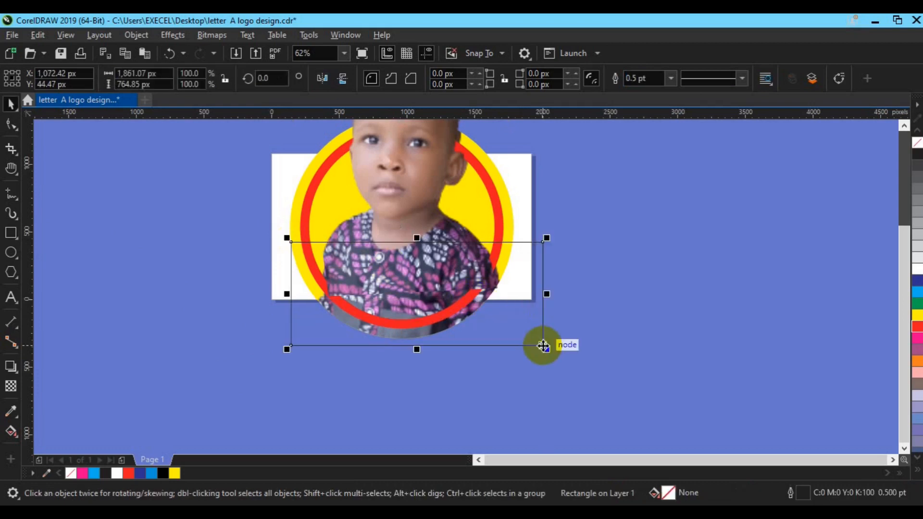
Trim the lower part off the red ring with the rectangle and delete the rectangle.
{"action": "left_click", "coordinate": [300, 226], "text": "shift"}
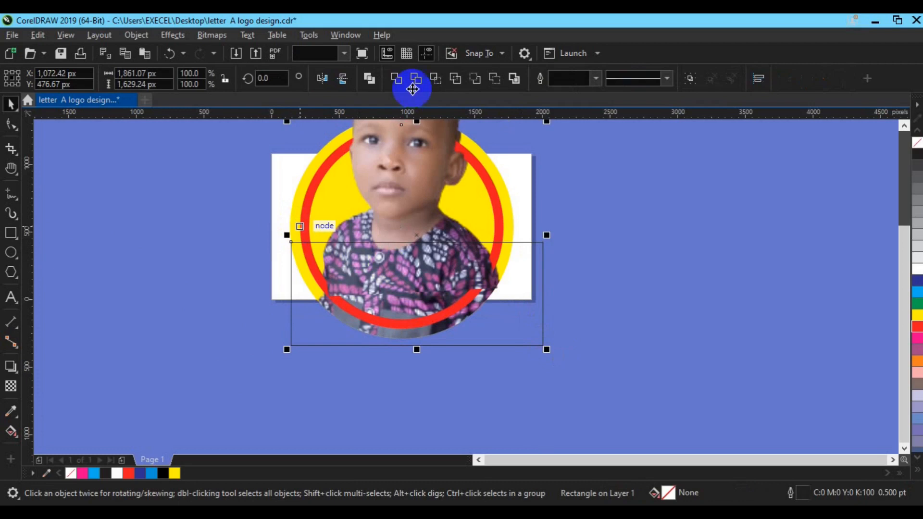
{"action": "left_click", "coordinate": [424, 79]}
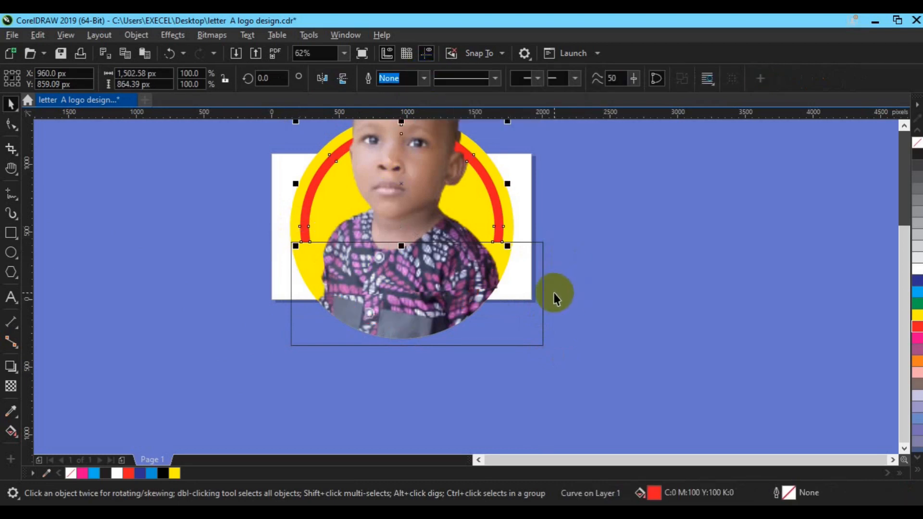
{"action": "left_click", "coordinate": [543, 304]}
{"action": "key", "text": "Delete"}
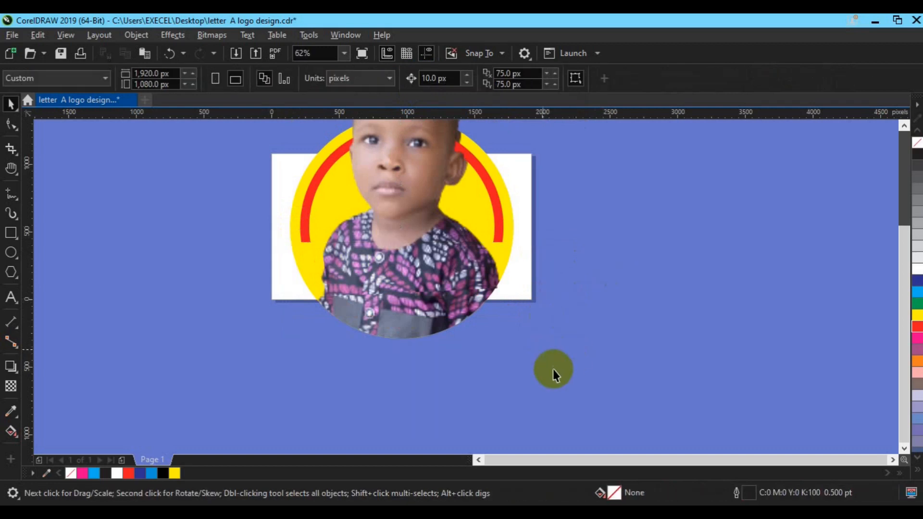
Group the yellow circle with its clipped photo, the trimmed red ring and the front photo copy.
{"action": "scroll", "coordinate": [553, 369], "scroll_direction": "down", "scroll_amount": 2}
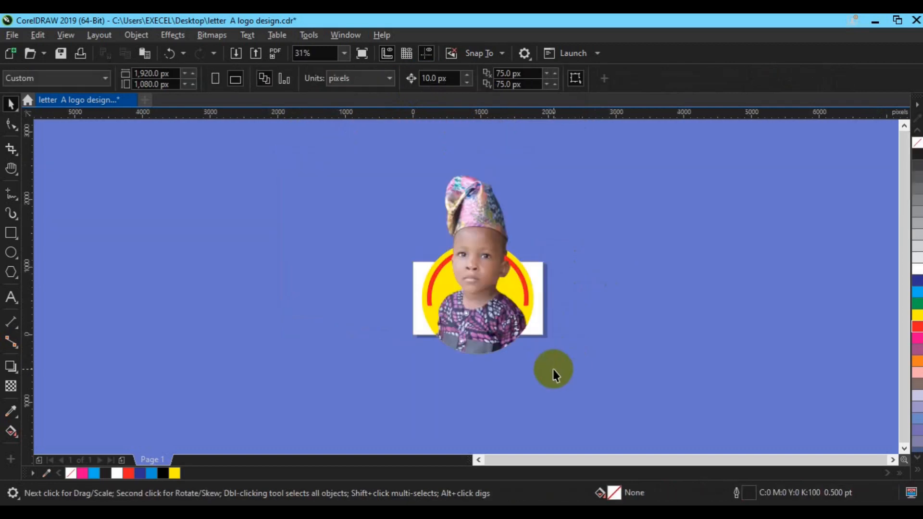
{"action": "left_click_drag", "start_coordinate": [361, 155], "coordinate": [581, 368]}
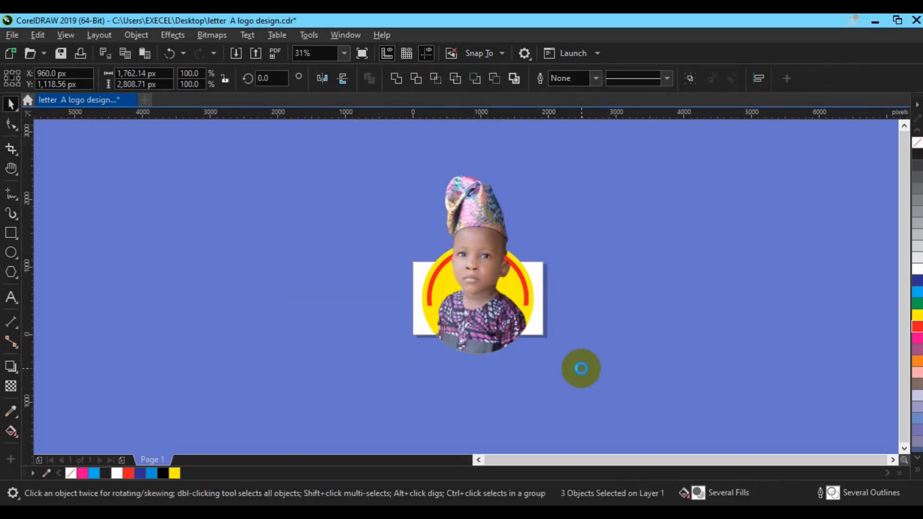
{"action": "key", "text": "ctrl+g"}
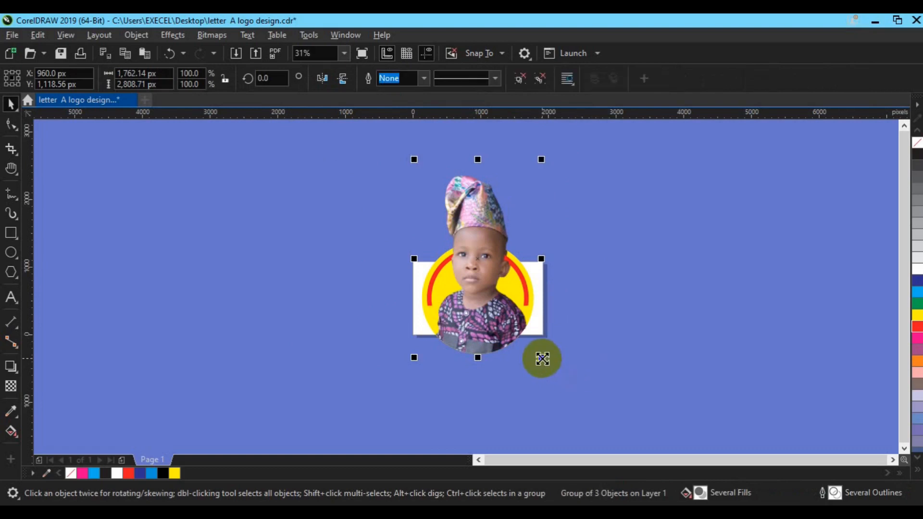
Centre the group on the page and scale it down proportionally to about 686 by 1,093 px.
{"action": "left_click_drag", "start_coordinate": [541, 358], "coordinate": [528, 350]}
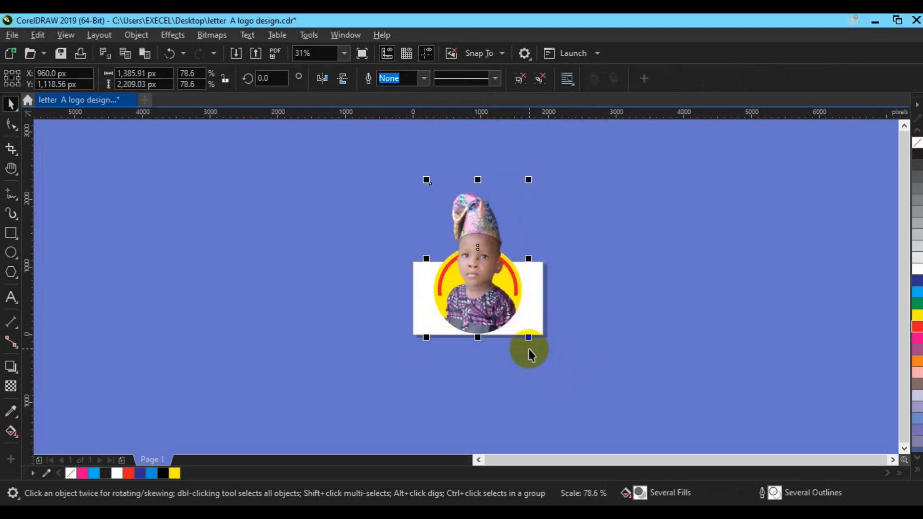
{"action": "left_click_drag", "start_coordinate": [528, 337], "coordinate": [519, 331]}
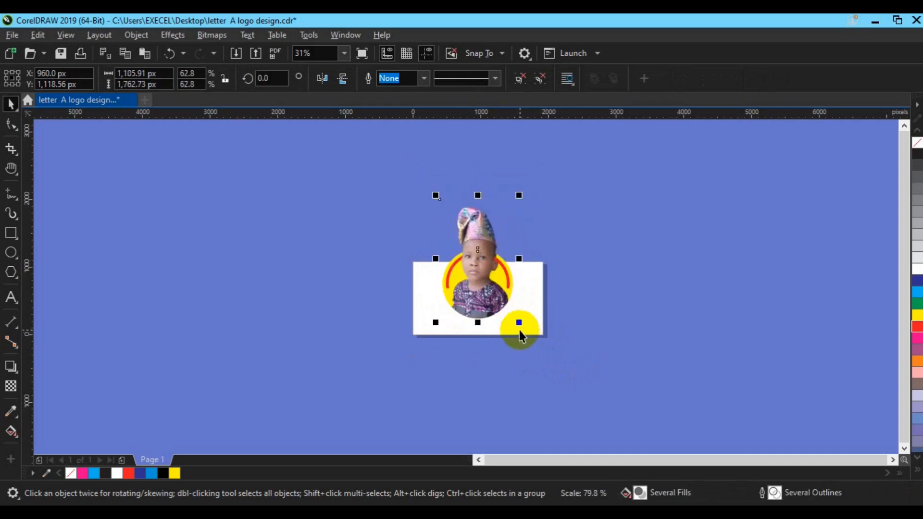
{"action": "key", "text": "p"}
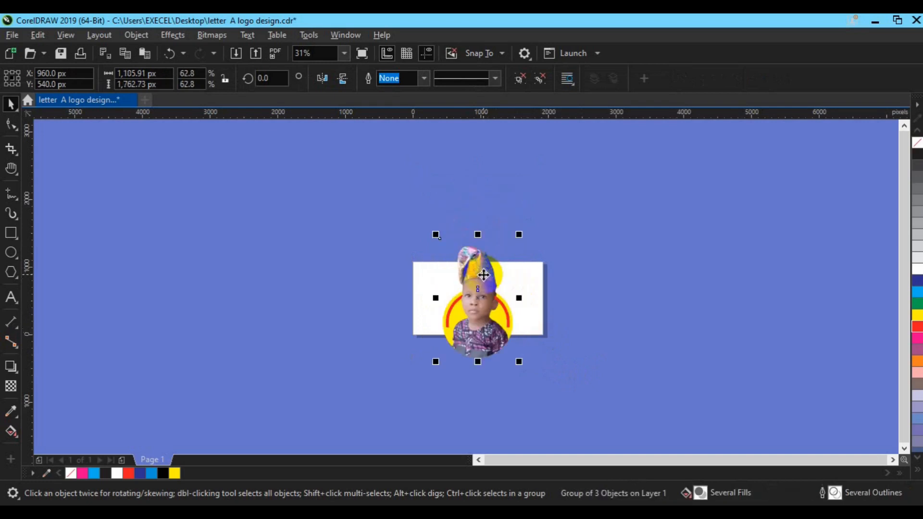
{"action": "left_click_drag", "start_coordinate": [523, 364], "coordinate": [513, 352]}
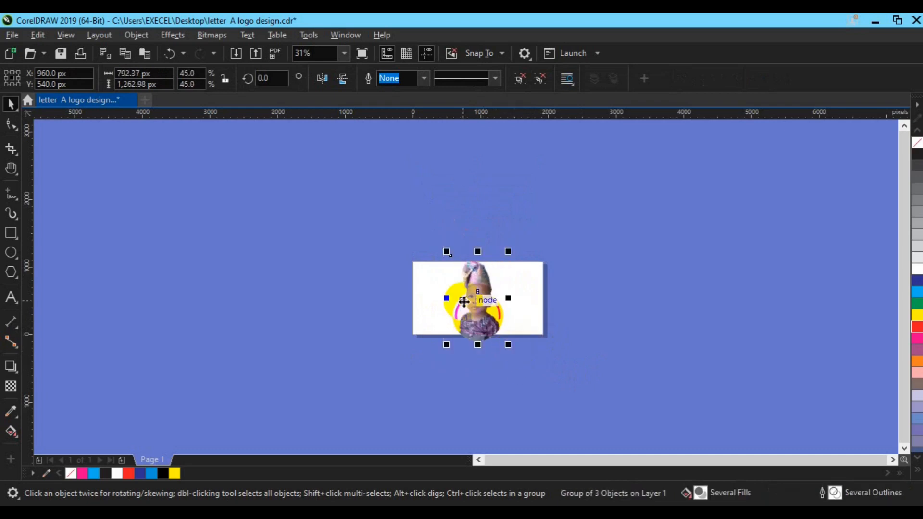
{"action": "left_click_drag", "start_coordinate": [464, 302], "coordinate": [515, 333]}
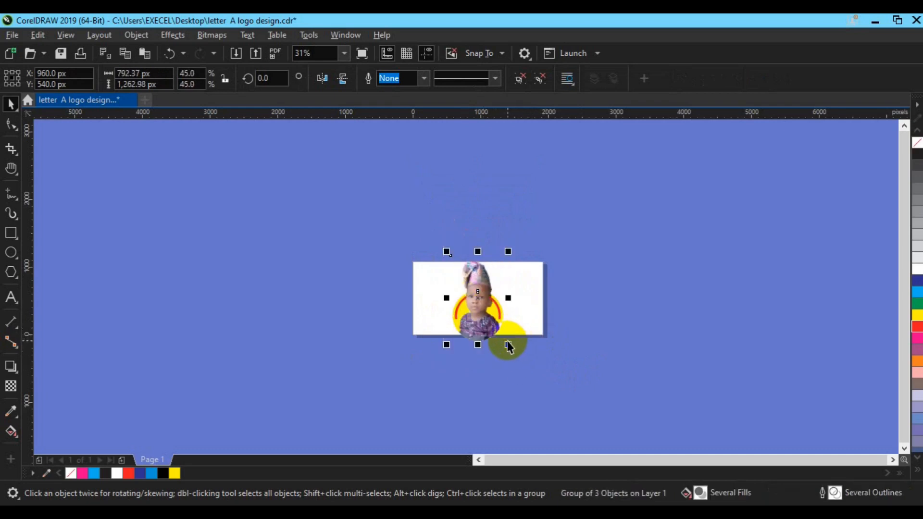
{"action": "left_click_drag", "start_coordinate": [508, 342], "coordinate": [505, 342]}
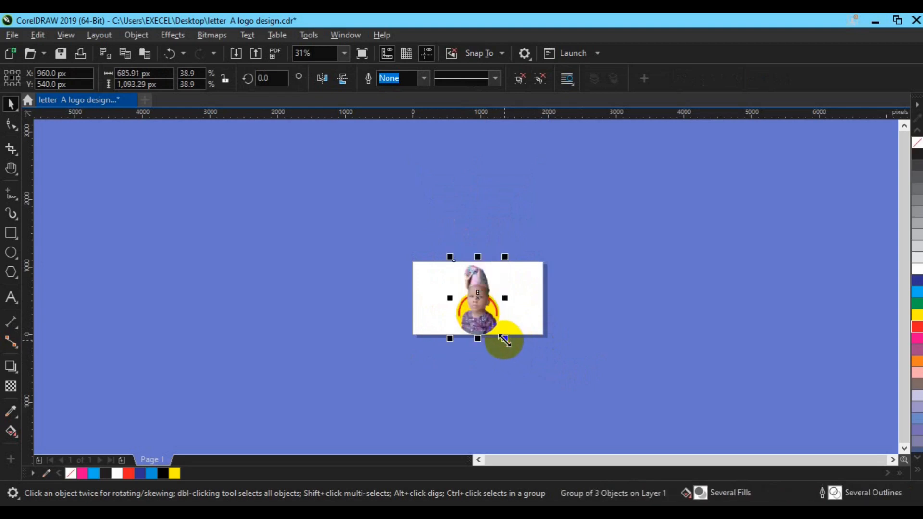
Move the group horizontally to the right part of the page, to about X 1,460 px.
{"action": "key", "text": "Right"}
{"action": "key", "text": "Right"}
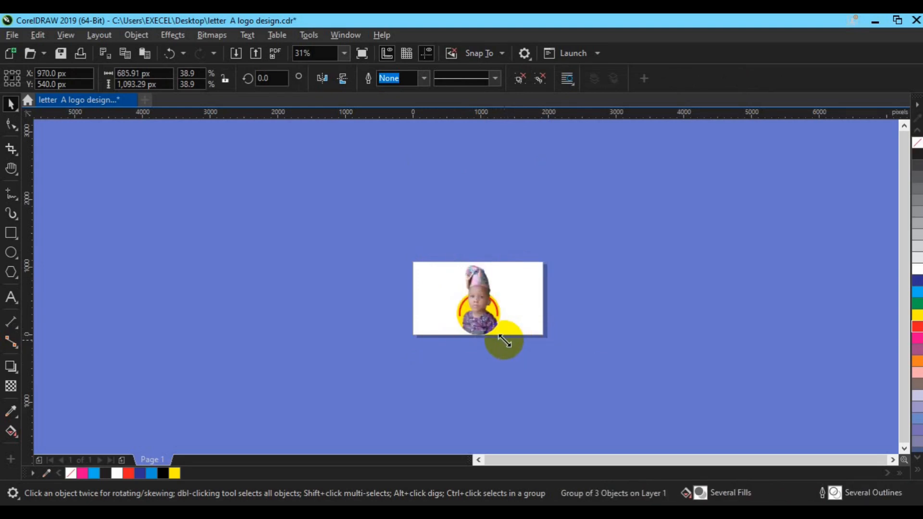
{"action": "key", "text": "Right"}
{"action": "key", "text": "Right"}
{"action": "key", "text": "Right"}
{"action": "key", "text": "Right"}
{"action": "key", "text": "Right"}
{"action": "key", "text": "Right"}
{"action": "key", "text": "Right"}
{"action": "key", "text": "Right"}
{"action": "key", "text": "Right"}
{"action": "key", "text": "Right"}
{"action": "key", "text": "Right"}
{"action": "key", "text": "Right"}
{"action": "key", "text": "Right"}
{"action": "key", "text": "Right"}
{"action": "key", "text": "Right"}
{"action": "key", "text": "Right"}
{"action": "key", "text": "Right"}
{"action": "key", "text": "Right"}
{"action": "key", "text": "Right"}
{"action": "key", "text": "Right"}
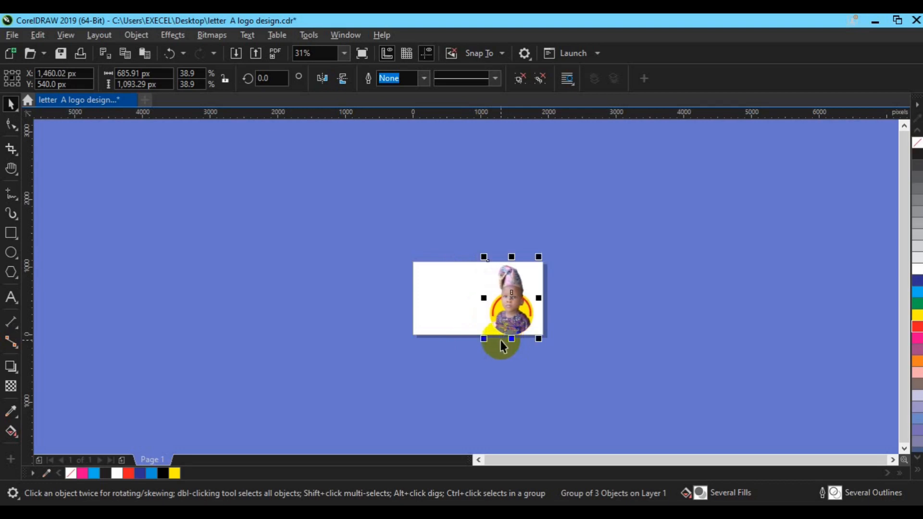
Paste the full-length photo of the boy and place it left of the page, centred at about X -780 px, Y -530 px.
{"action": "left_click", "coordinate": [272, 412]}
{"action": "key", "text": "ctrl+v"}
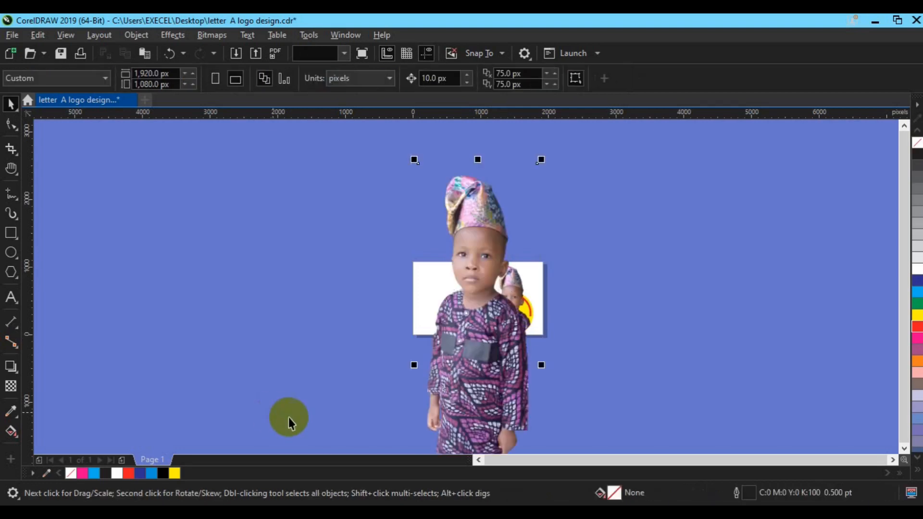
{"action": "left_click_drag", "start_coordinate": [457, 353], "coordinate": [364, 358]}
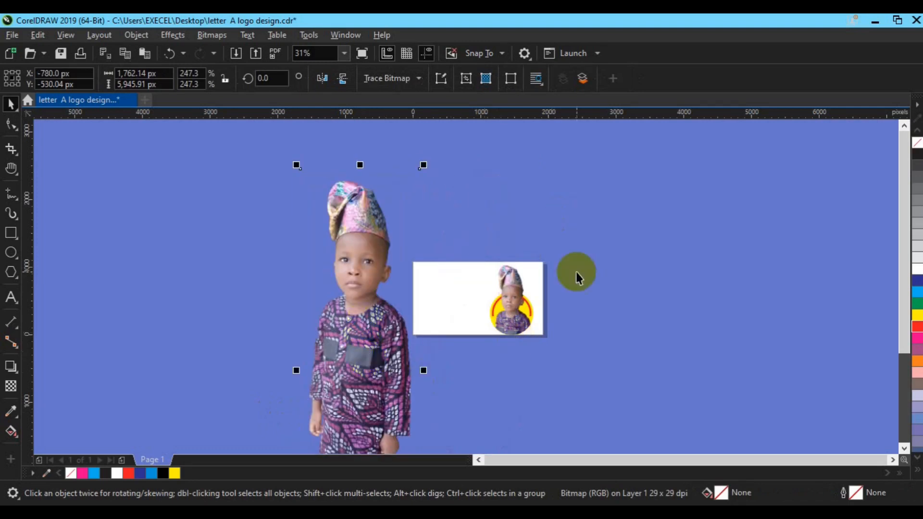
Nudge the small circle group up to Y 560 px and deselect it.
{"action": "left_click", "coordinate": [511, 299]}
{"action": "key", "text": "Down"}
{"action": "key", "text": "Up"}
{"action": "key", "text": "Up"}
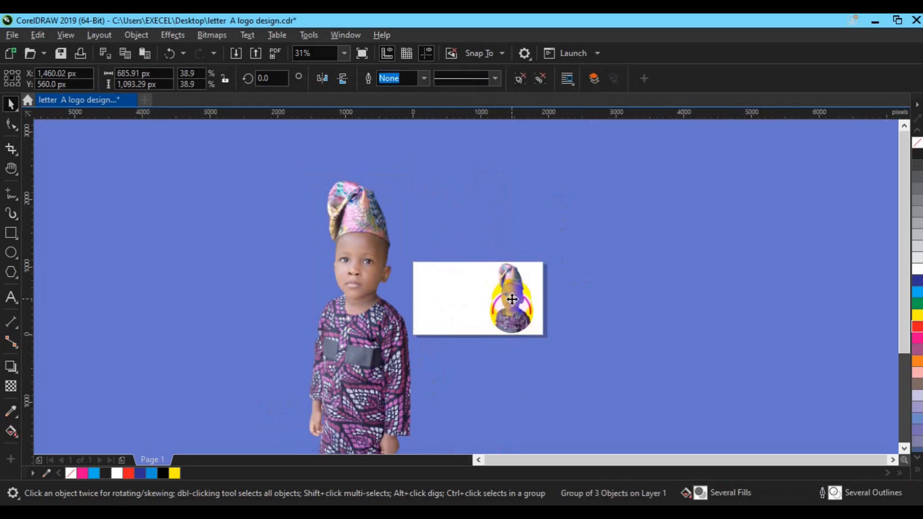
{"action": "left_click", "coordinate": [668, 288]}
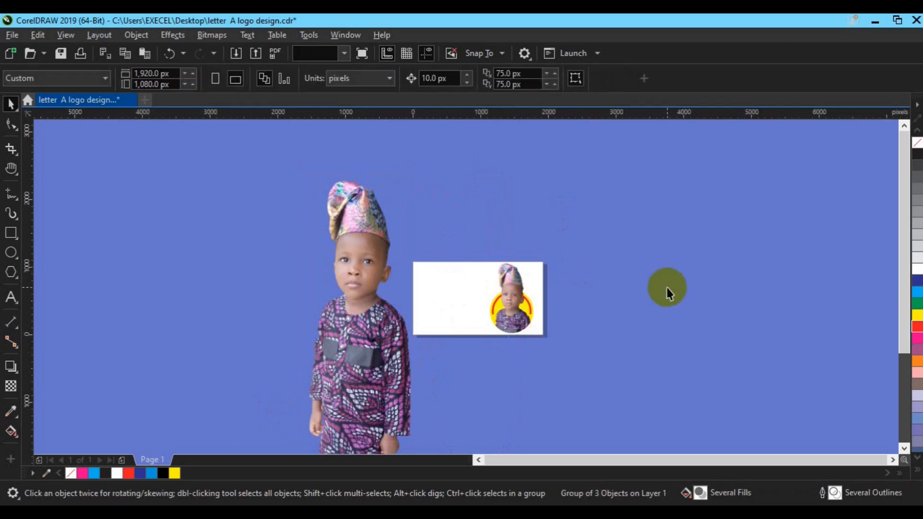